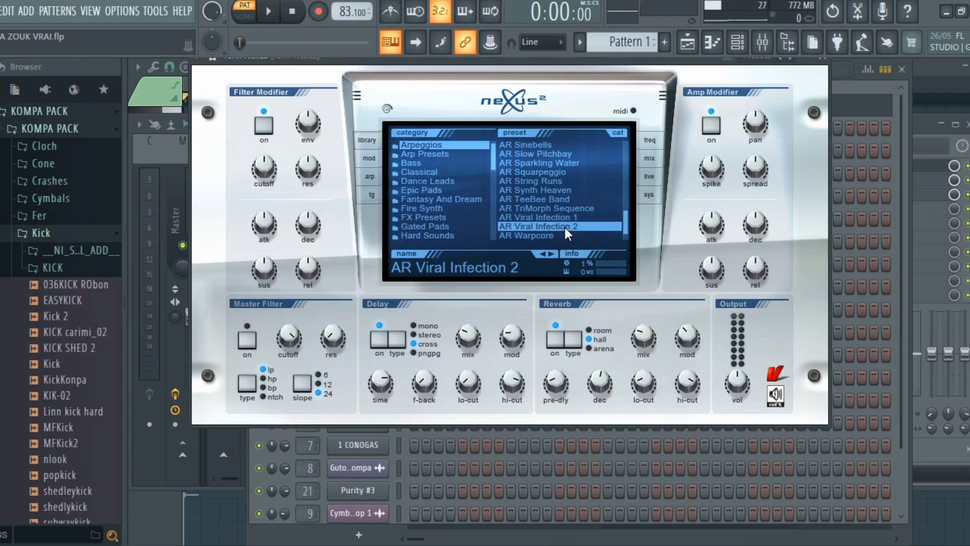
Audition the AR Viral Infection 2 preset and play back Pattern 1's reFX Nexus chords in the piano roll.
key("v")
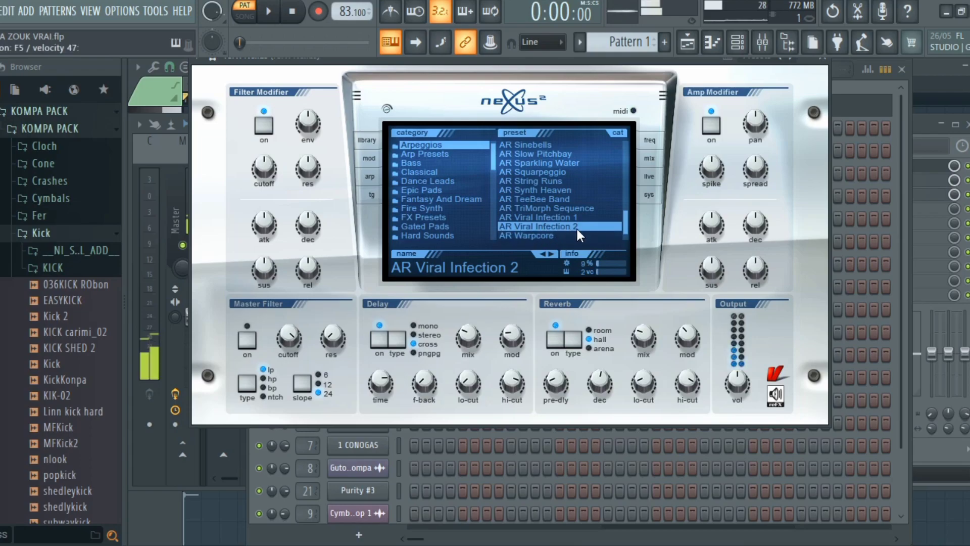
left_click(823, 57)
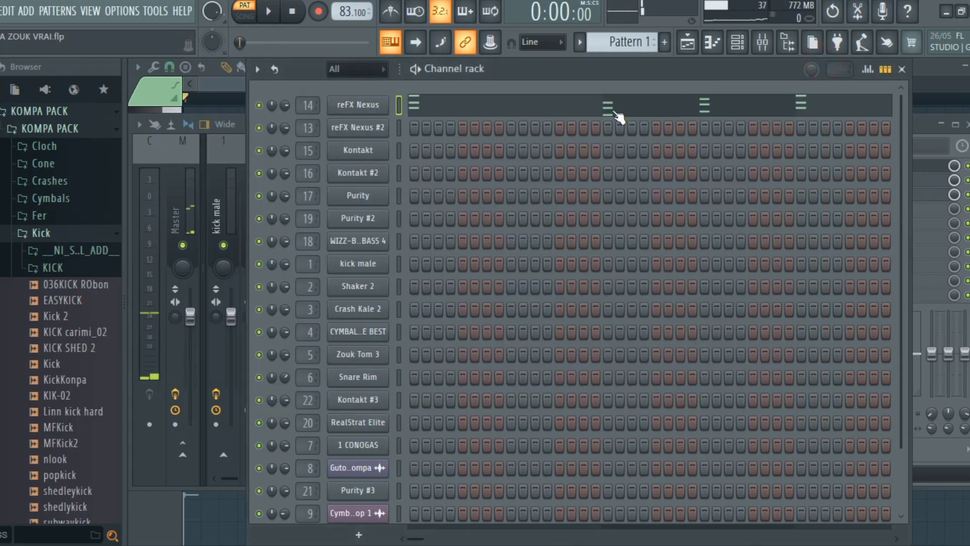
left_click(607, 104)
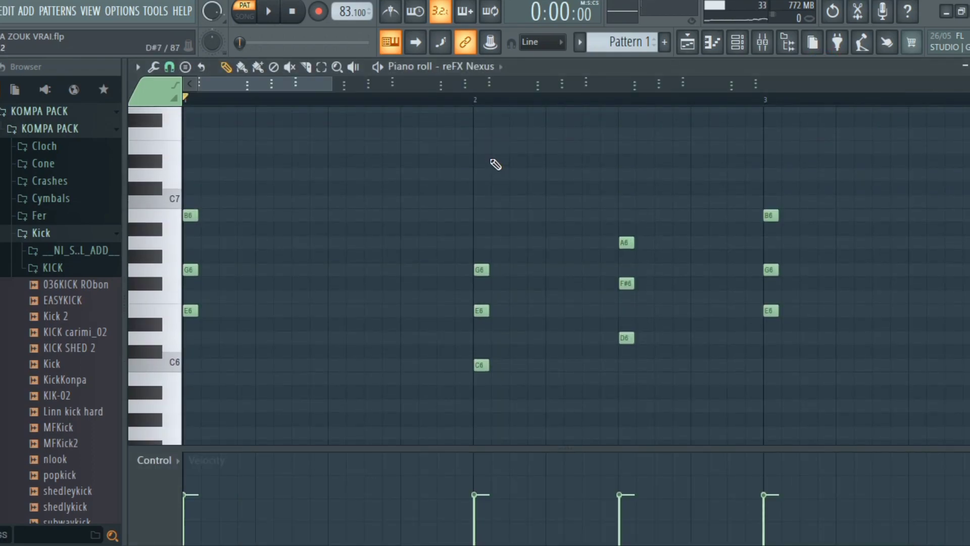
key("space")
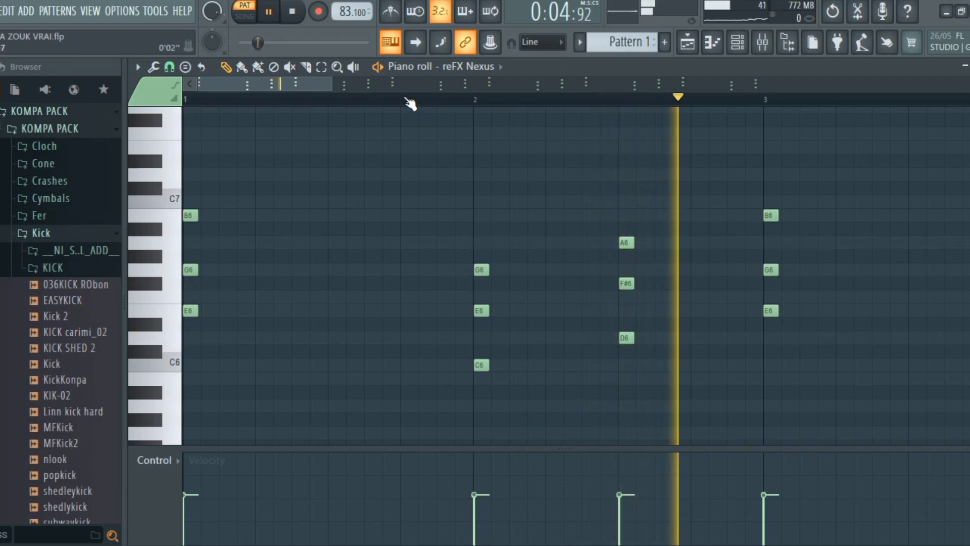
left_click_drag(317, 83, 400, 82)
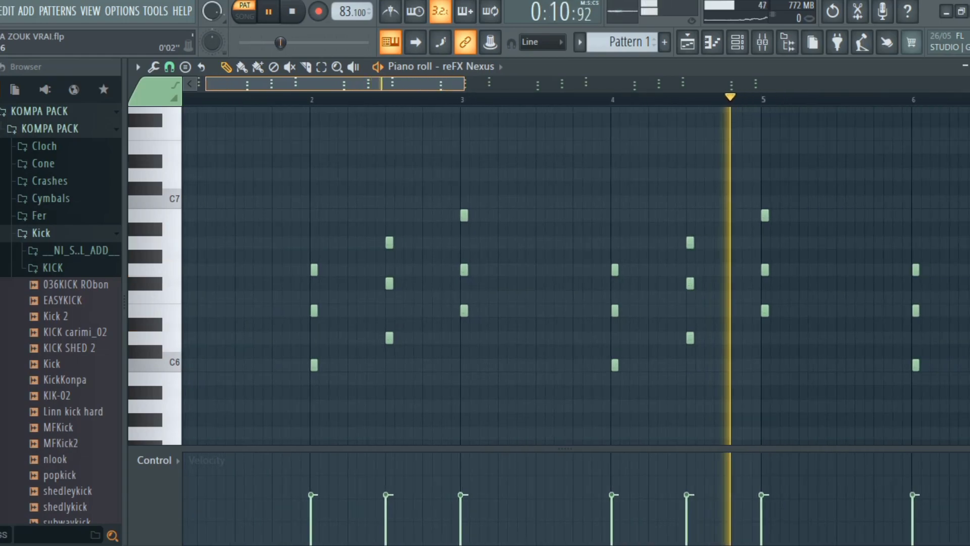
key("space")
Switch to Pattern 2 and check the preset loaded in the reFX Nexus #2 channel, closing its window again.
left_click(737, 42)
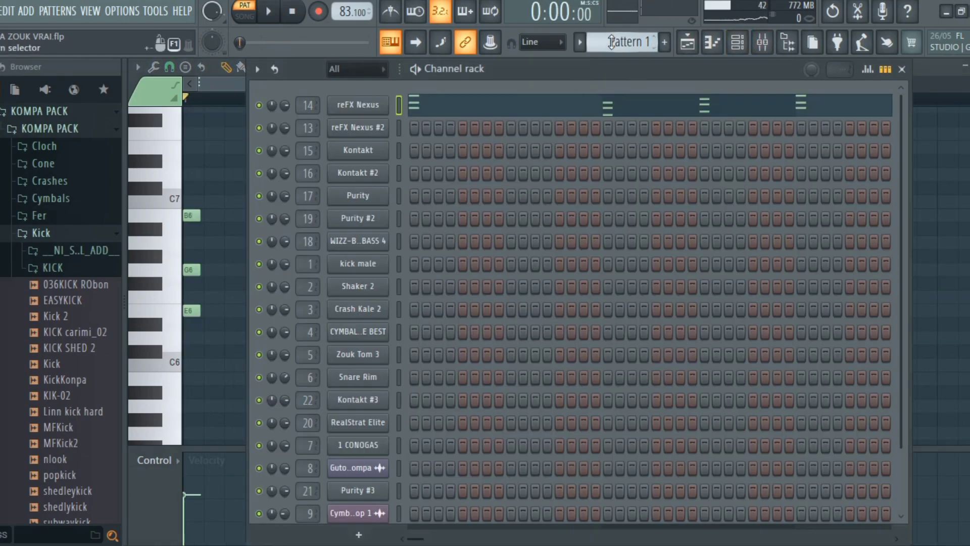
scroll(612, 41, "down", 1)
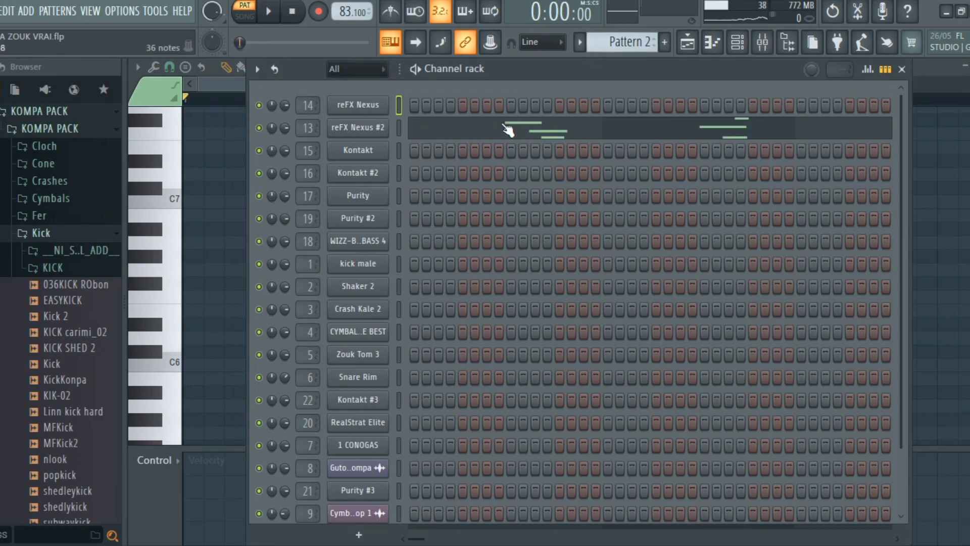
left_click(385, 129)
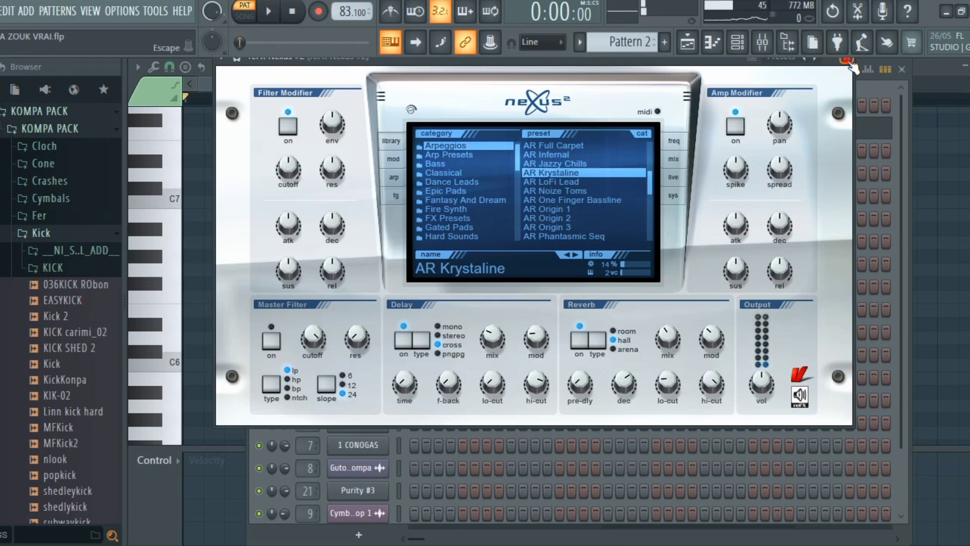
left_click(847, 61)
Play back Pattern 2's reFX Nexus #2 melody in the piano roll, following the notes to bar 4, and stop it.
left_click(609, 127)
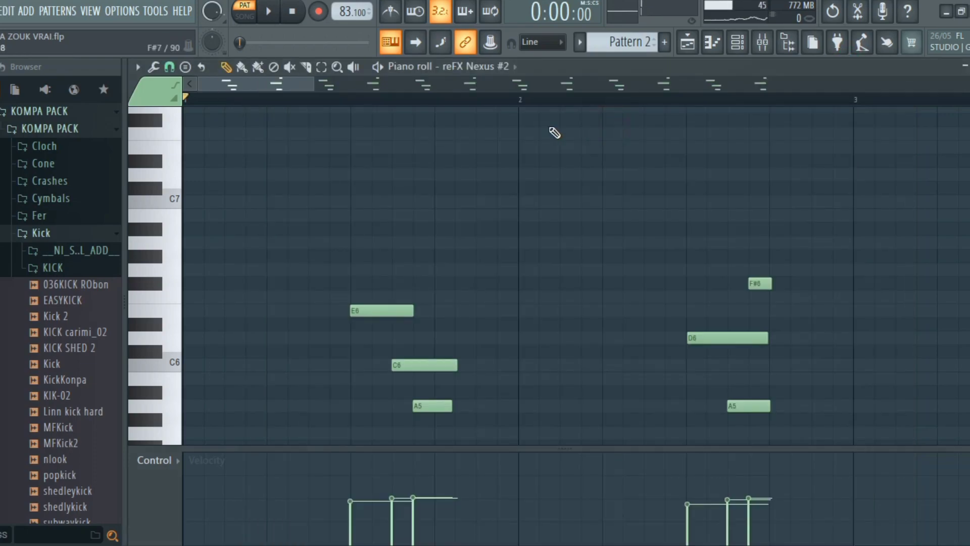
scroll(531, 154, "down", 5)
scroll(531, 154, "up", 3)
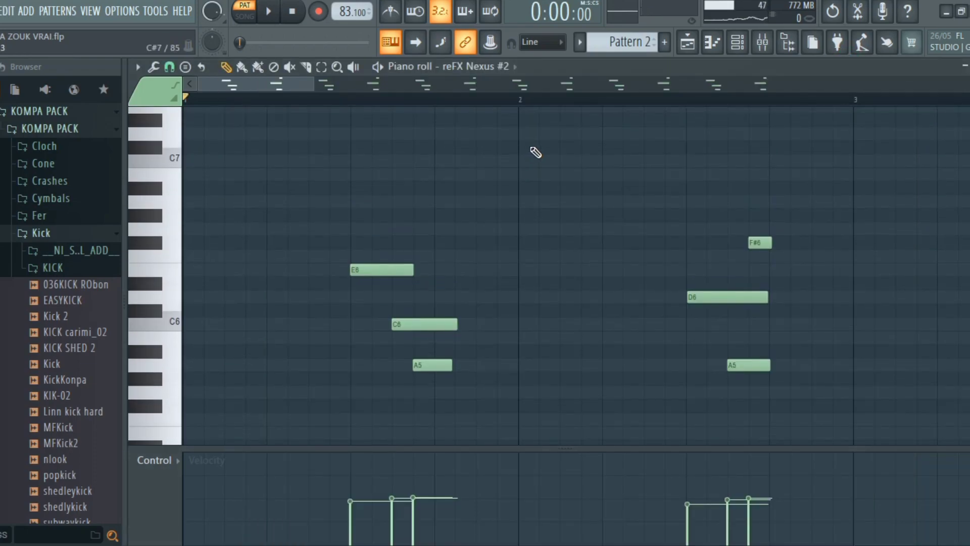
key("space")
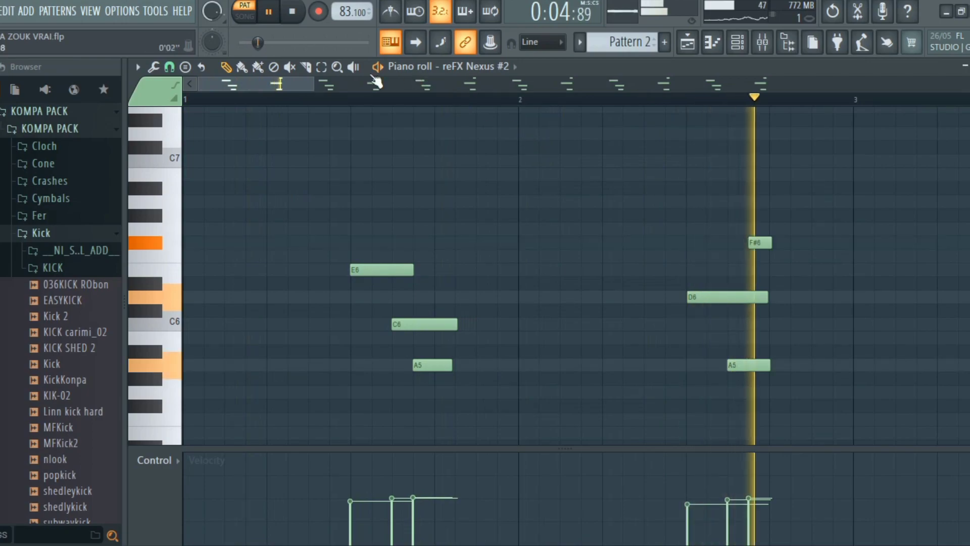
left_click_drag(299, 83, 389, 84)
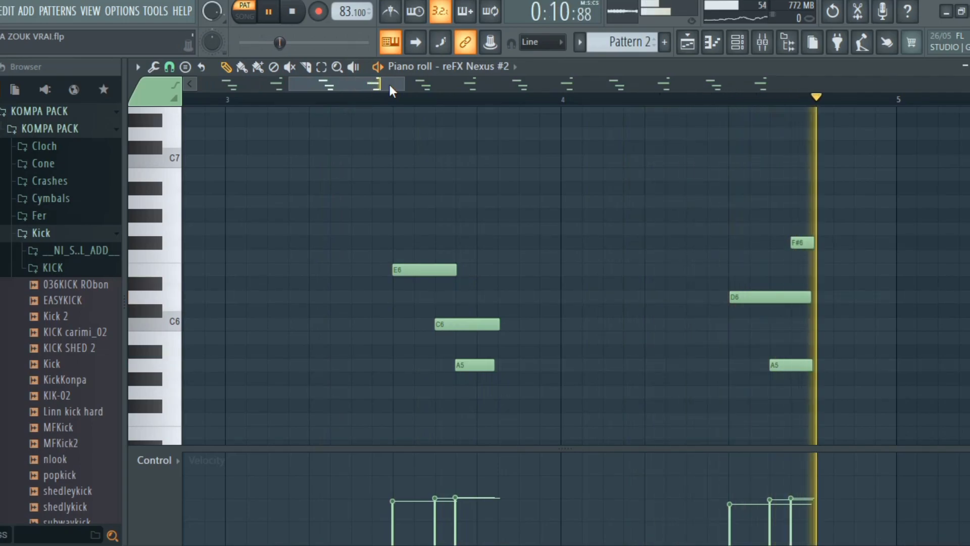
key("space")
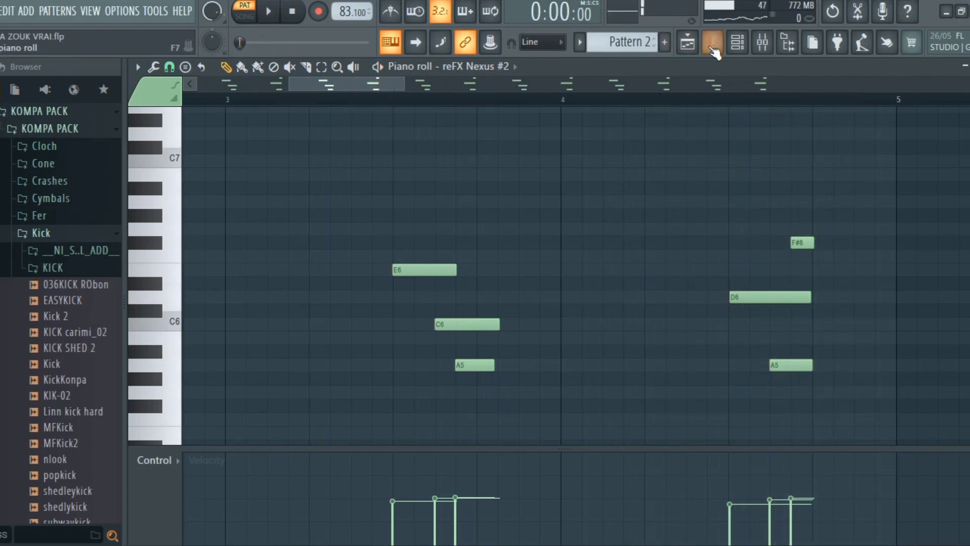
Switch to Pattern 3 and check the instrument loaded in the Kontakt channel, closing its window again.
left_click(737, 42)
scroll(635, 35, "down", 1)
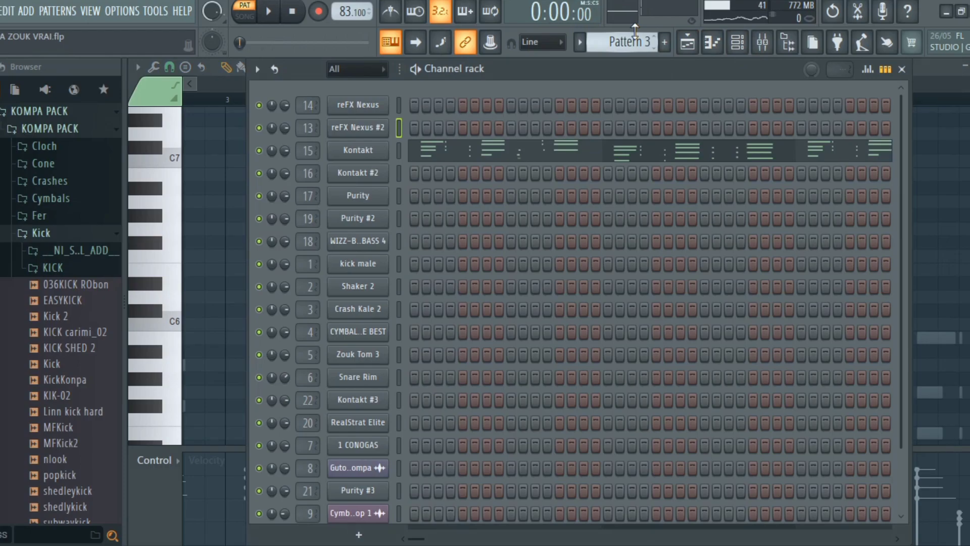
left_click(498, 157)
left_click(738, 43)
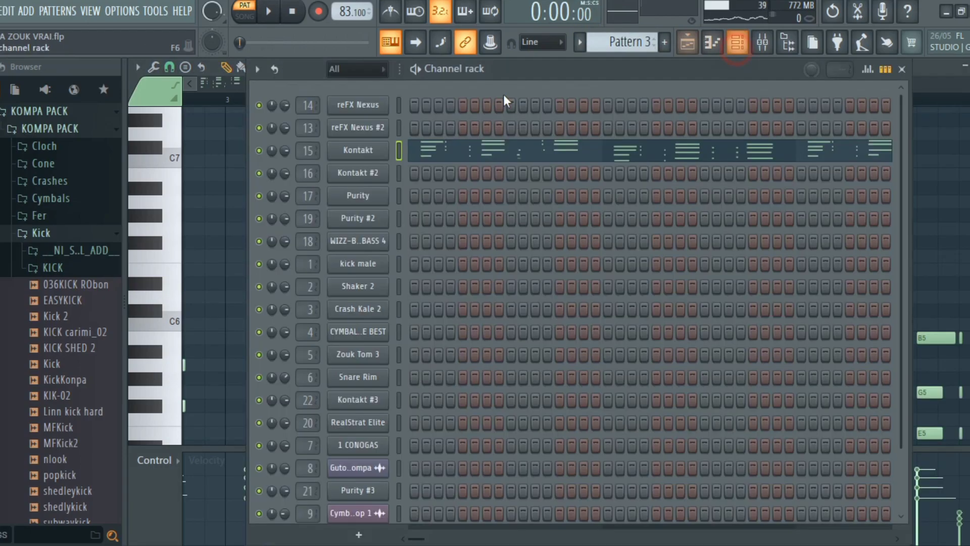
left_click(478, 160)
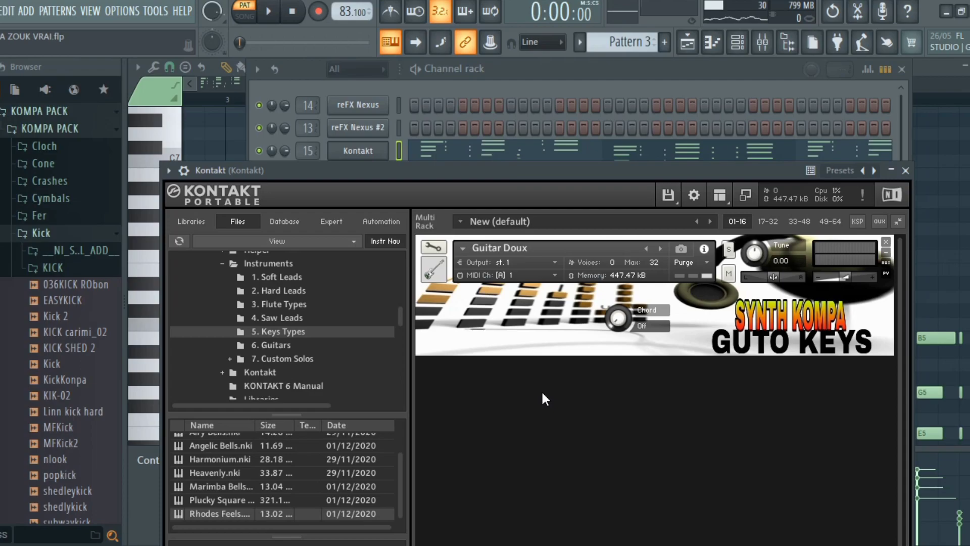
left_click(906, 171)
Play back Pattern 3's Kontakt chord part in the piano roll, following the notes past bar 4, and stop it.
left_click(507, 150)
scroll(555, 200, "down", 3)
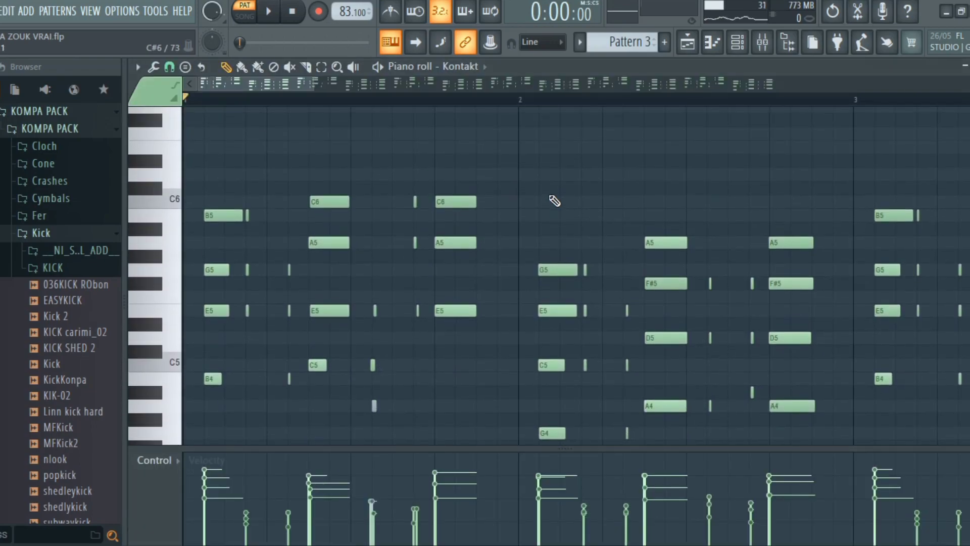
key("space")
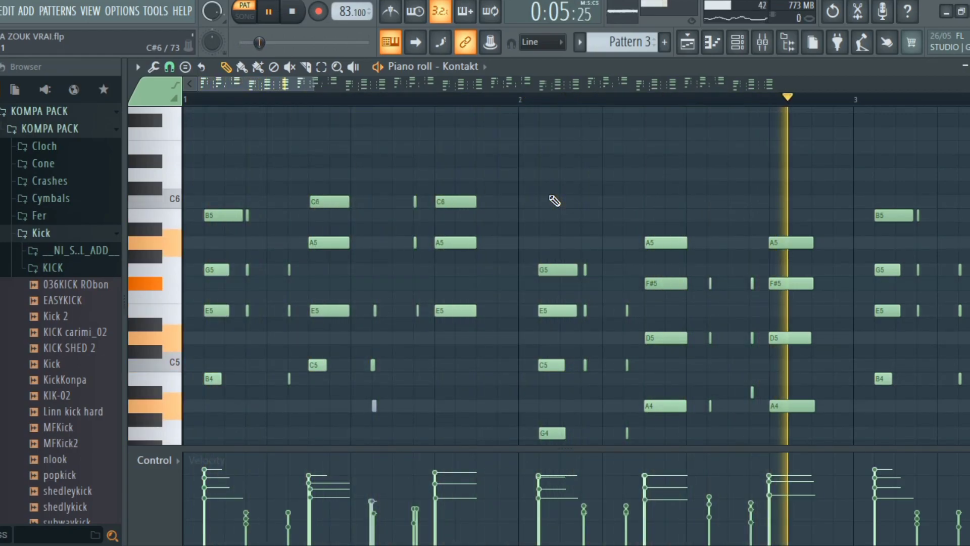
scroll(629, 211, "down", 3)
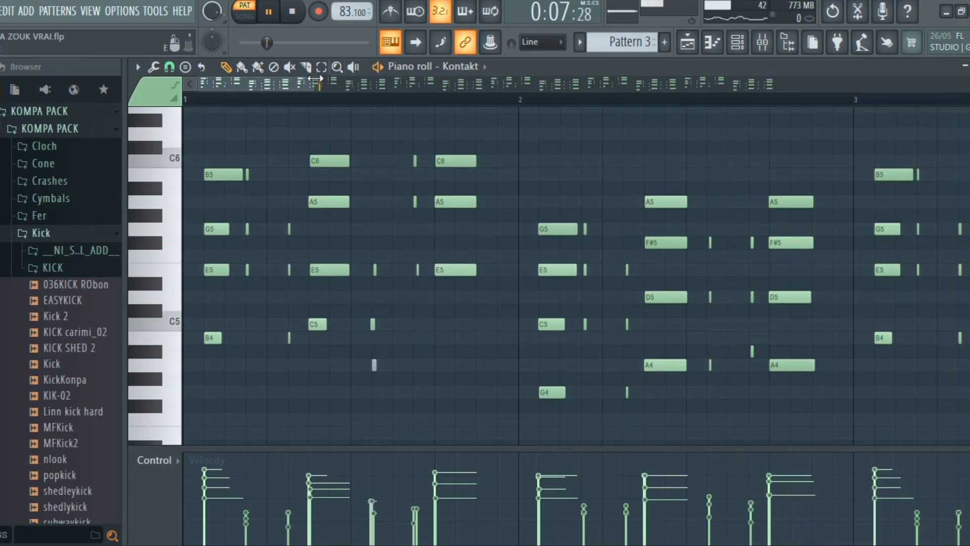
left_click_drag(309, 86, 451, 84)
key("space")
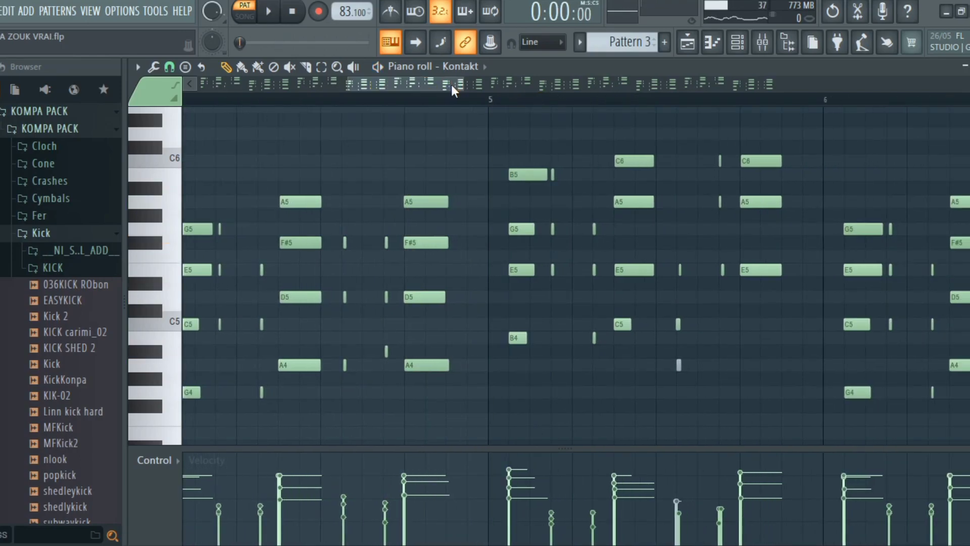
Switch to Pattern 4 and audition the instrument loaded in the Kontakt #2 channel, closing its window again.
left_click(737, 43)
scroll(628, 42, "up", 1)
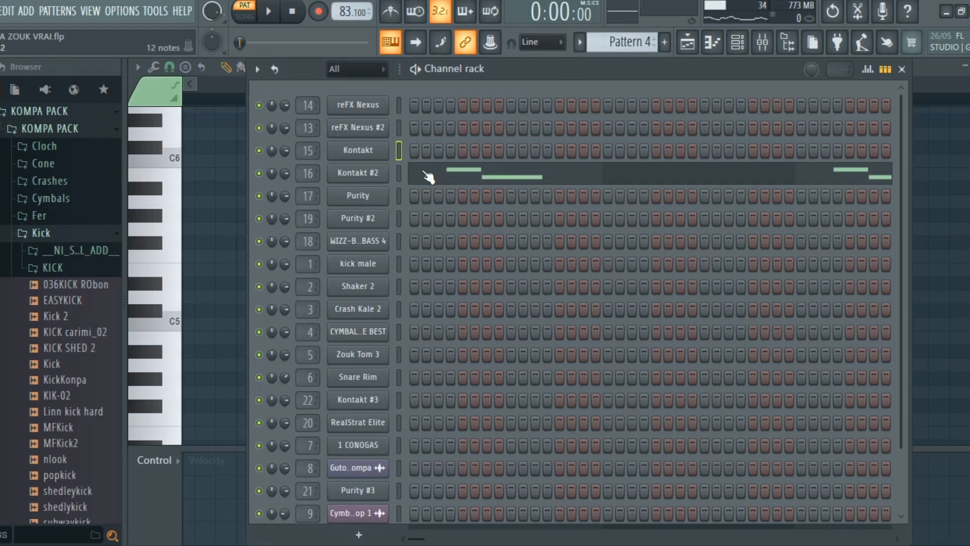
left_click(560, 181)
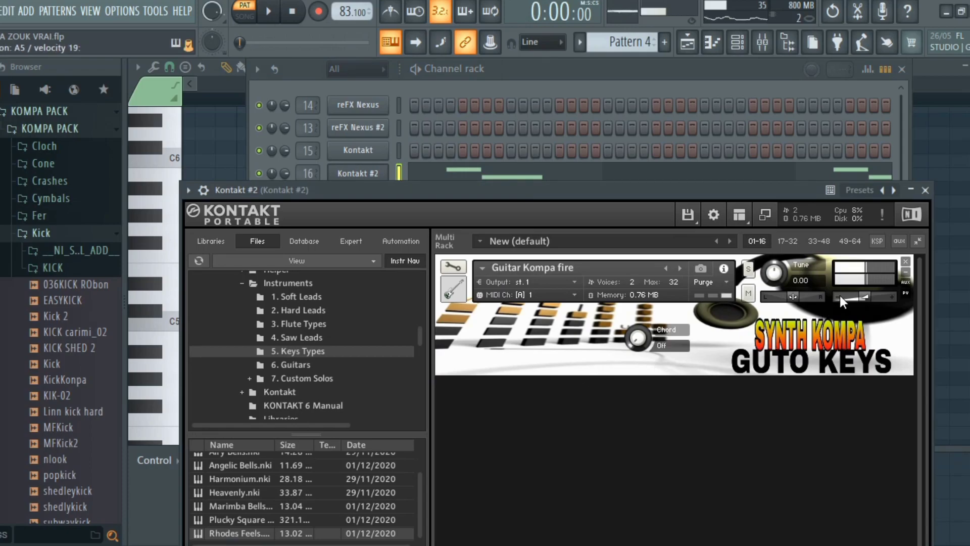
left_click(925, 190)
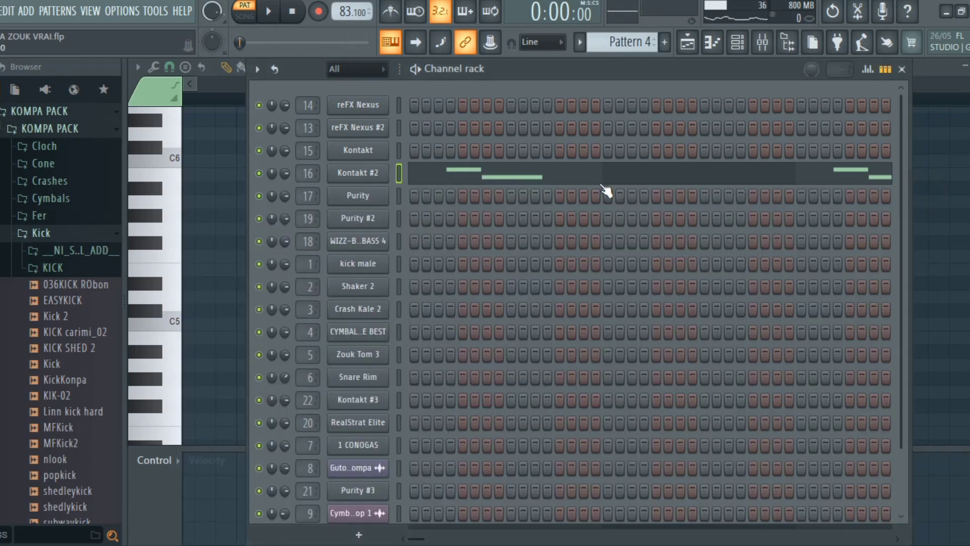
Play back Pattern 4's Kontakt #2 notes in the piano roll from bar 1 into bar 3 and stop it.
left_click(604, 174)
left_click_drag(366, 78, 185, 84)
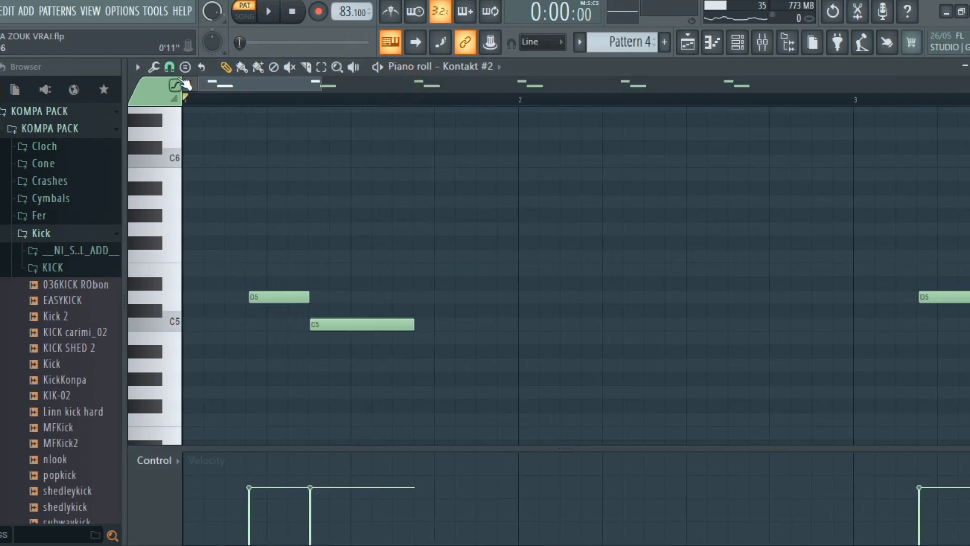
key("space")
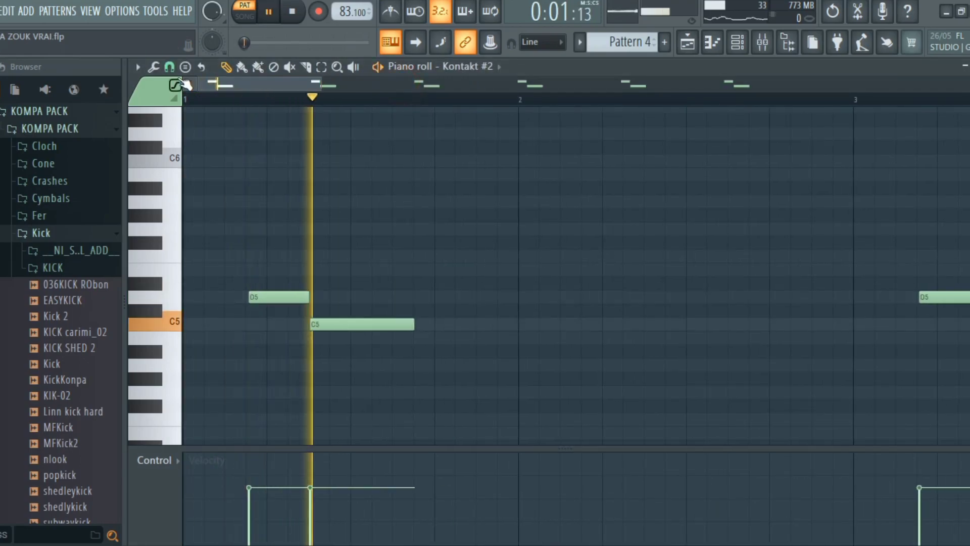
left_click_drag(256, 85, 319, 86)
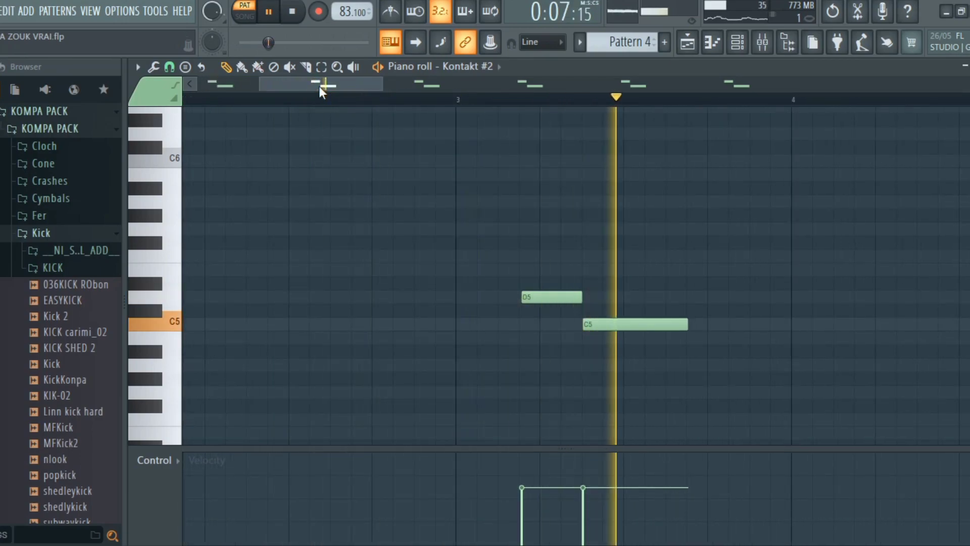
key("space")
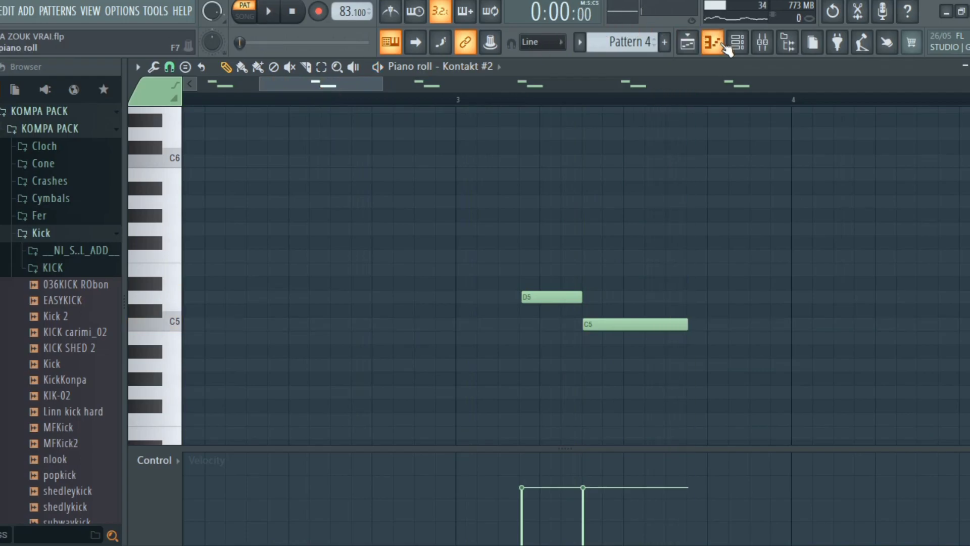
Switch to Pattern 6 and play back the kick male notes in the piano roll from bar 1 into bar 4.
left_click(736, 43)
scroll(646, 40, "down", 1)
scroll(615, 170, "down", 2)
scroll(615, 169, "up", 2)
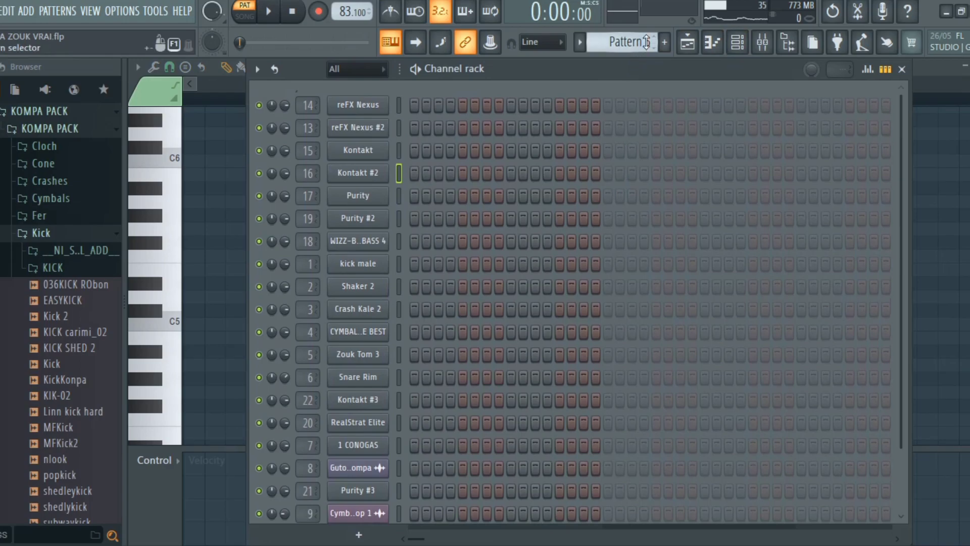
scroll(645, 41, "down", 1)
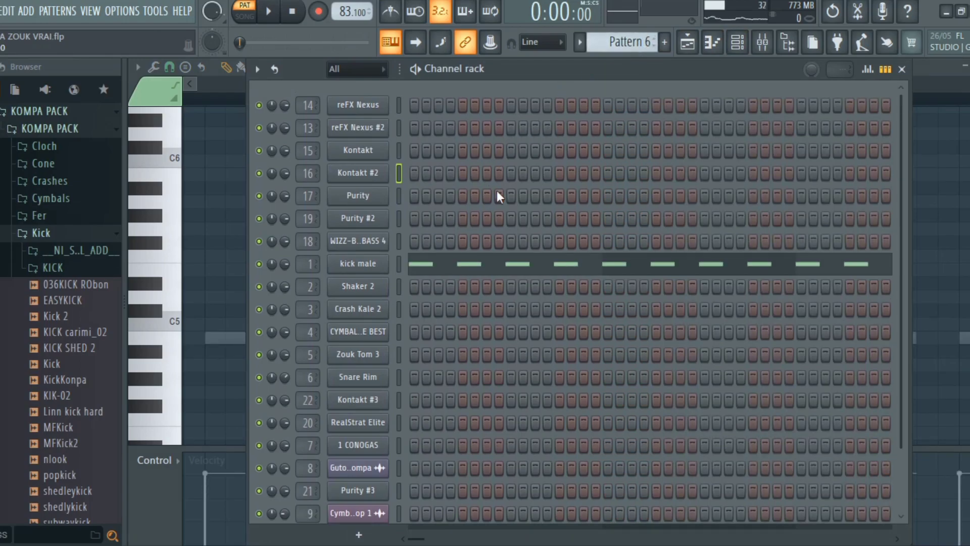
left_click(462, 265)
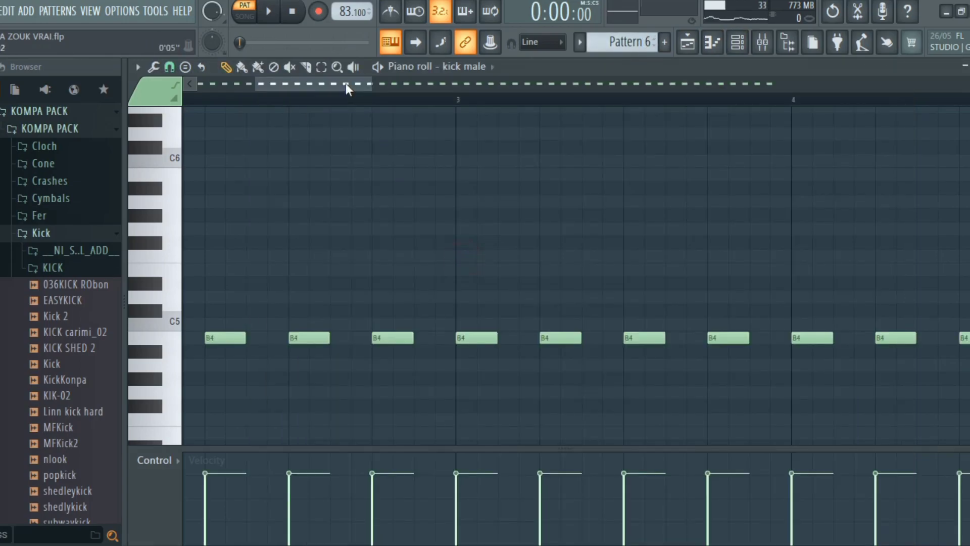
left_click_drag(345, 84, 202, 83)
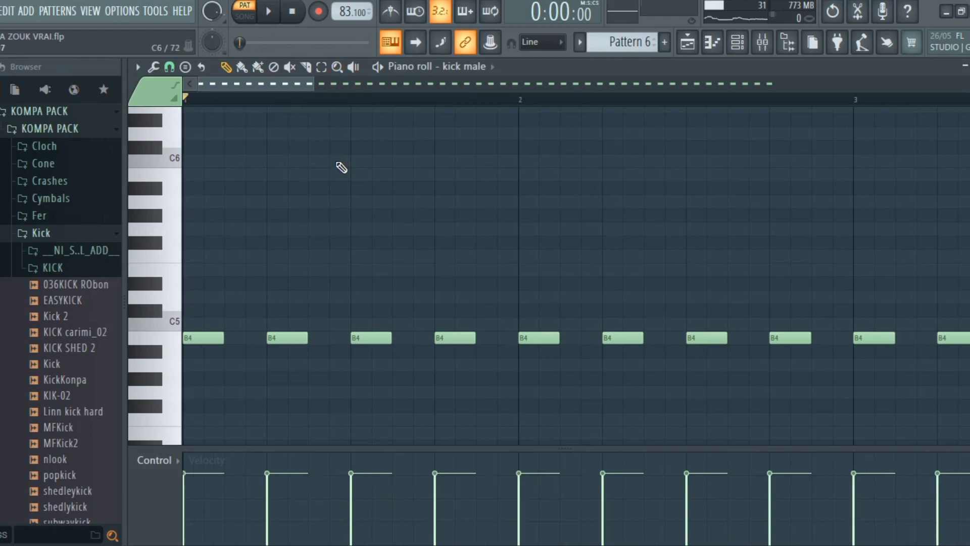
key("space")
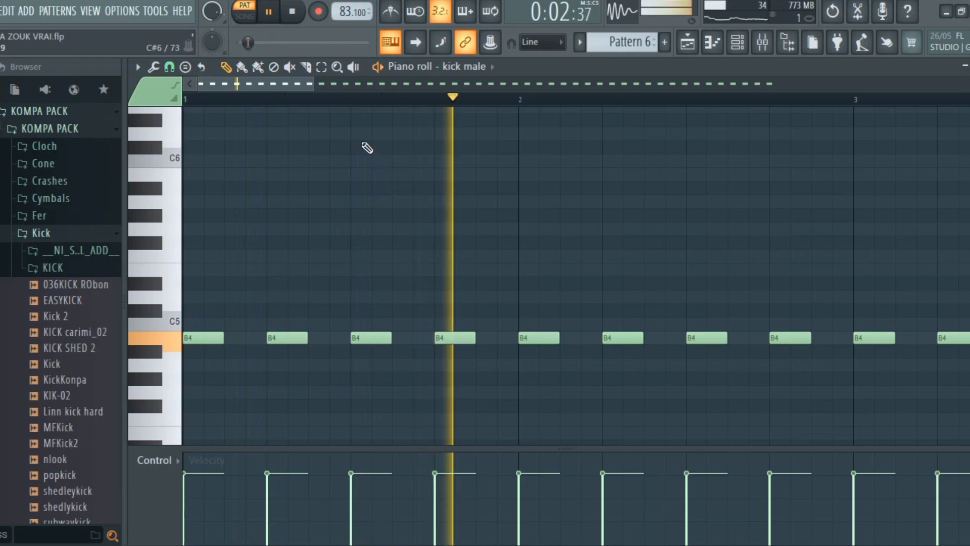
left_click_drag(306, 83, 401, 78)
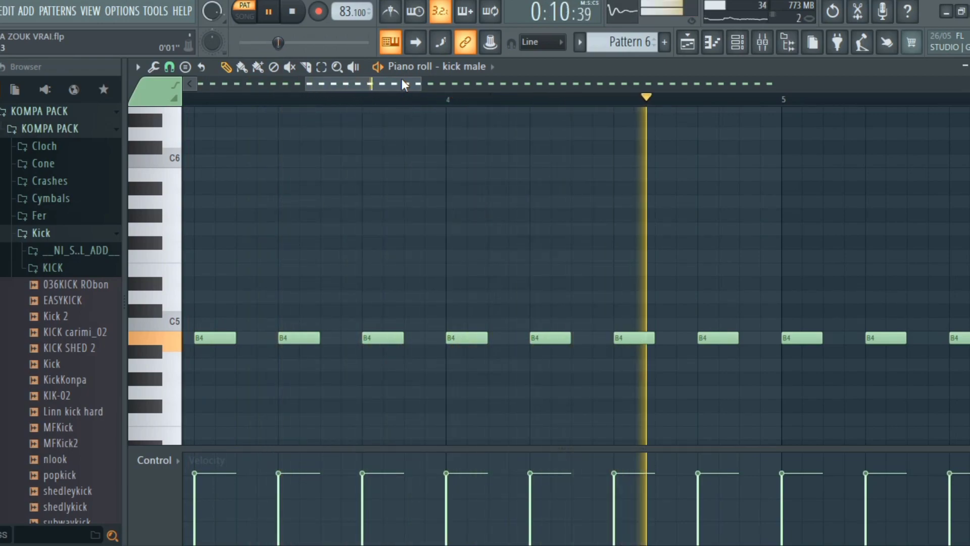
key("space")
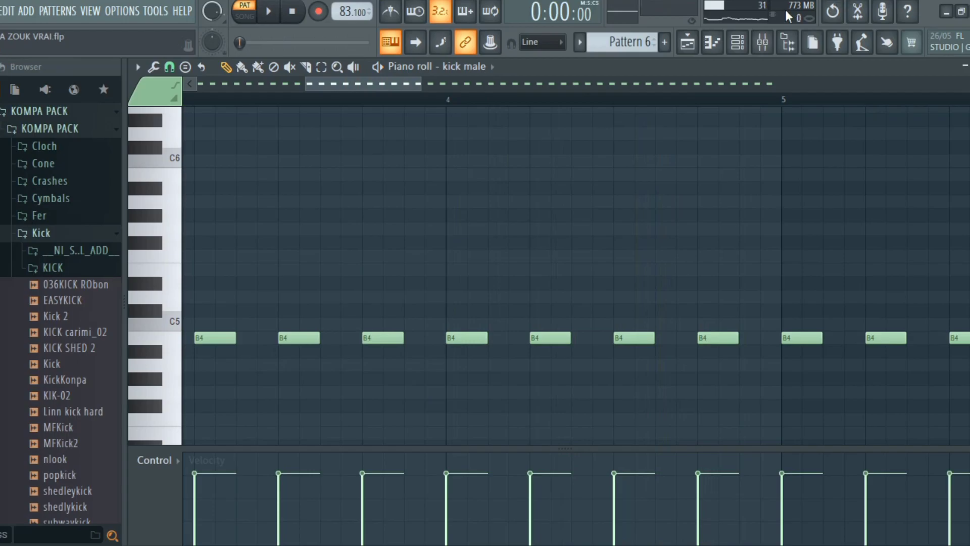
Switch to Pattern 7 and view the sample loaded in the Shaker 2 channel, closing its window again.
left_click(737, 42)
scroll(639, 42, "down", 1)
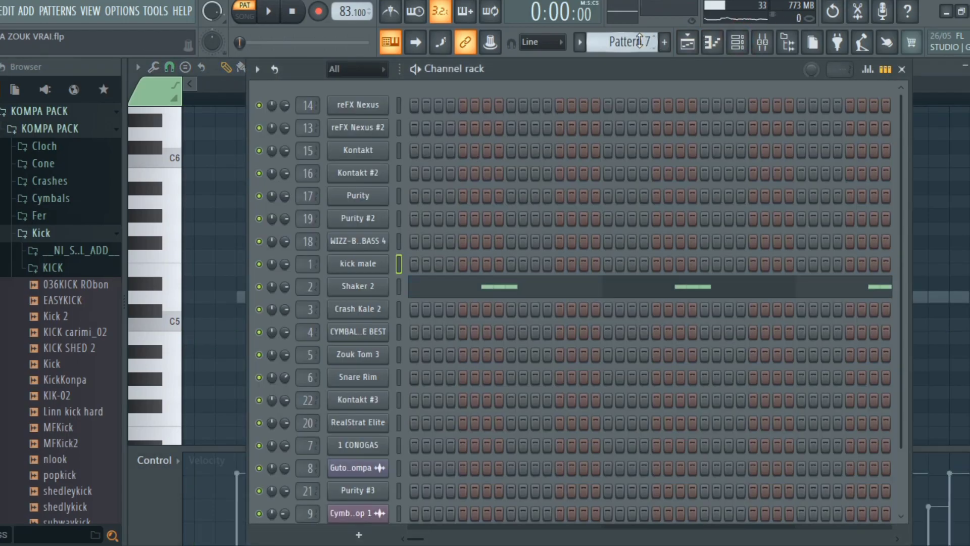
left_click(374, 289)
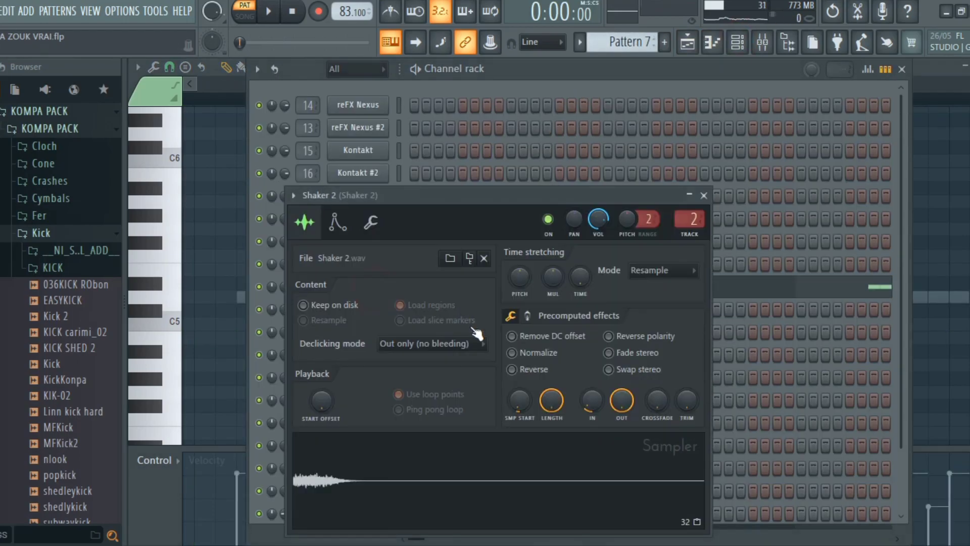
left_click(703, 197)
Play back Pattern 7's Shaker 2 notes in the piano roll from bar 1 into bar 4 and stop it.
left_click(505, 291)
scroll(380, 89, "left", 5)
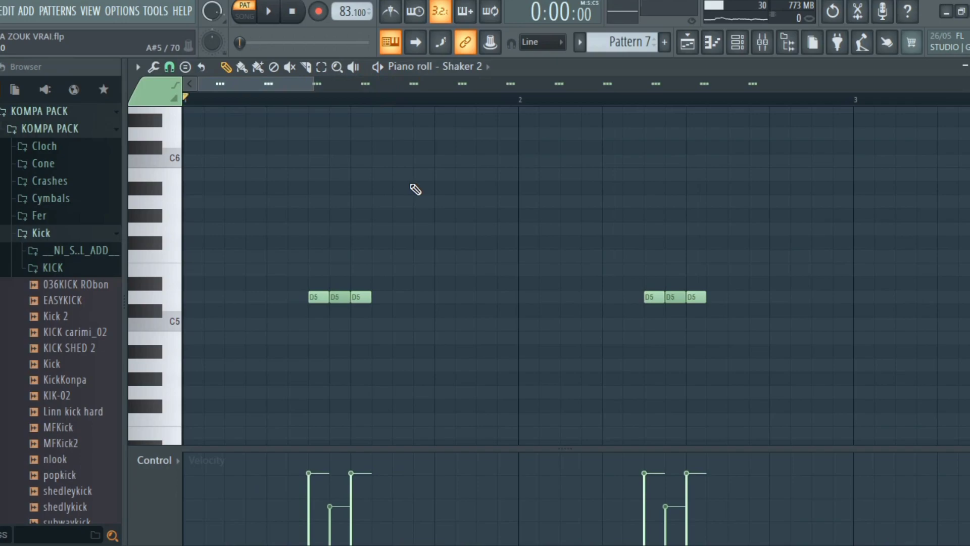
key("space")
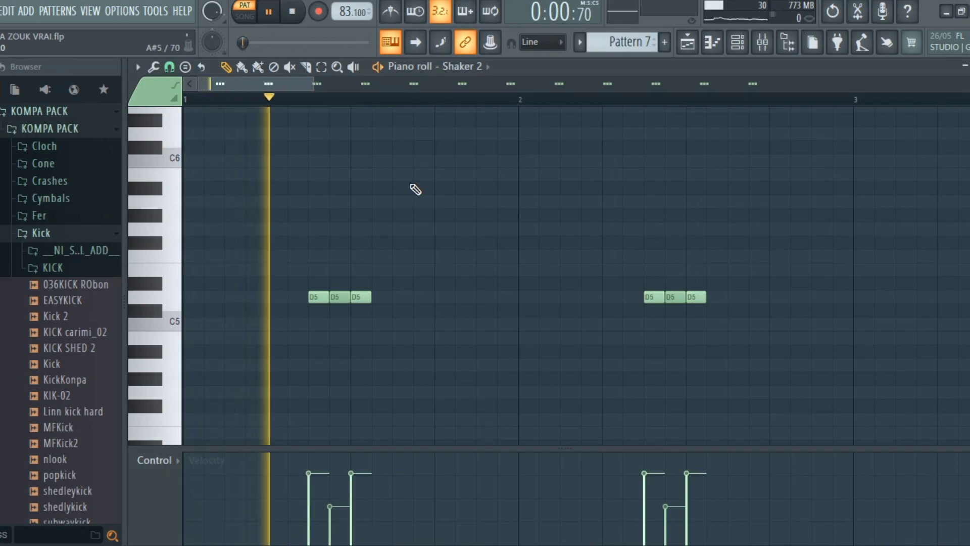
left_click_drag(280, 87, 383, 86)
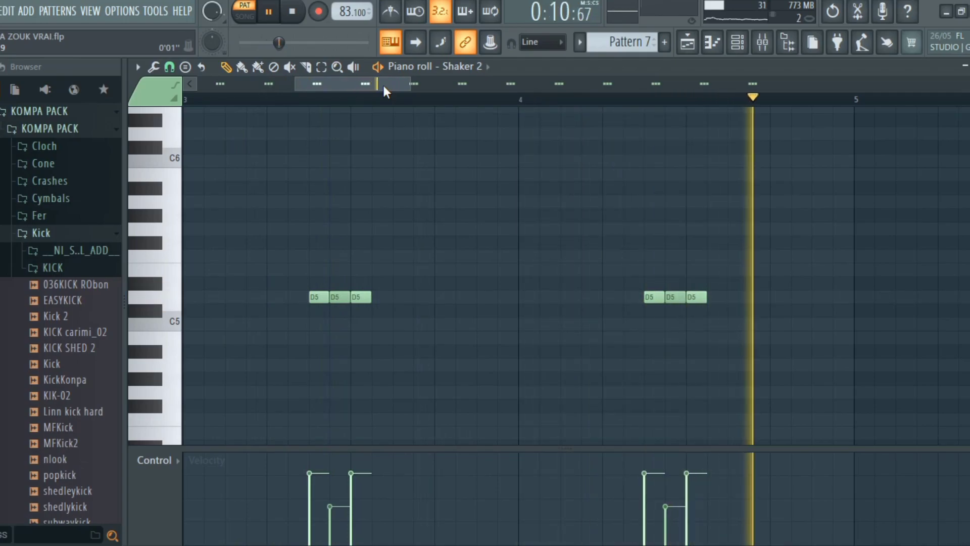
key("space")
Switch to Pattern 8, check the Crash Kale 2 sample, and play back its piano roll notes from bar 1 into bar 4.
key("F6")
scroll(636, 42, "up", 1)
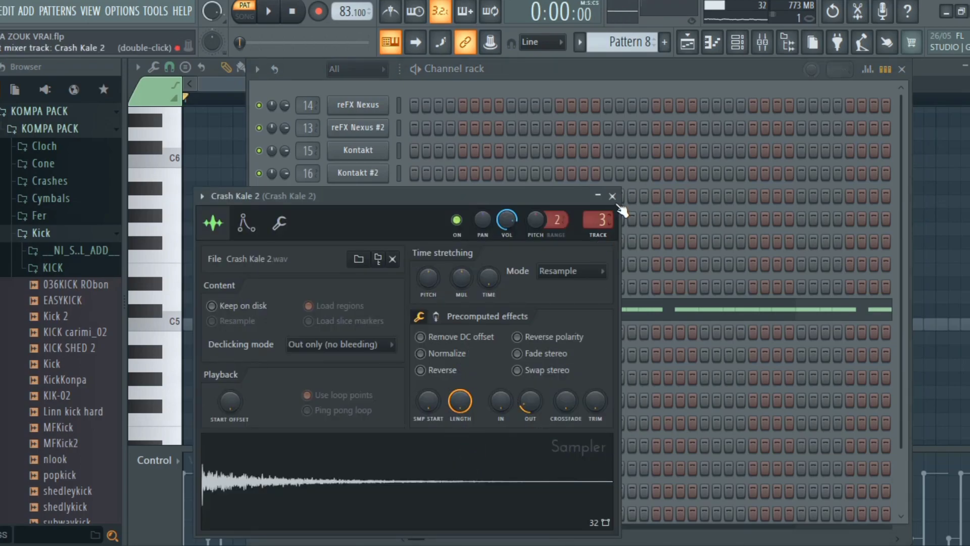
left_click(487, 307)
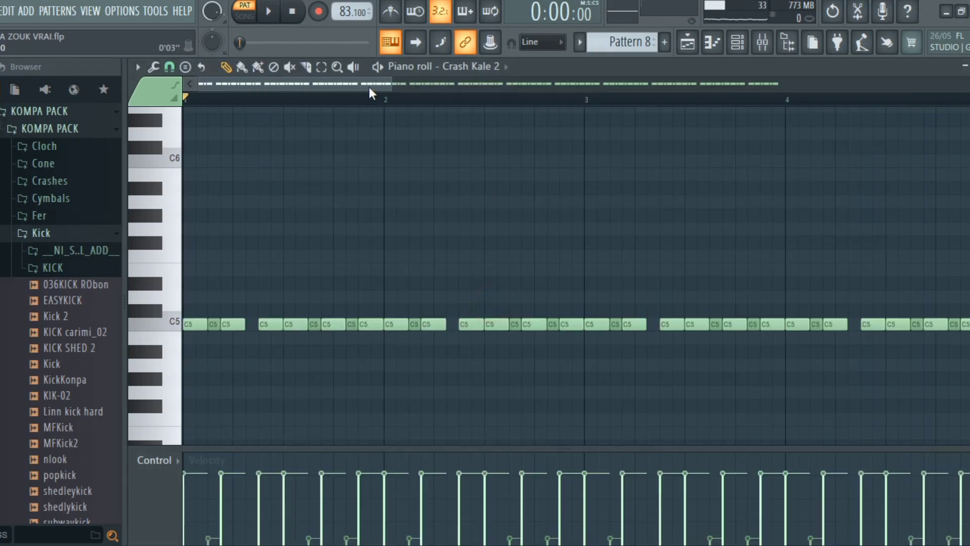
key("space")
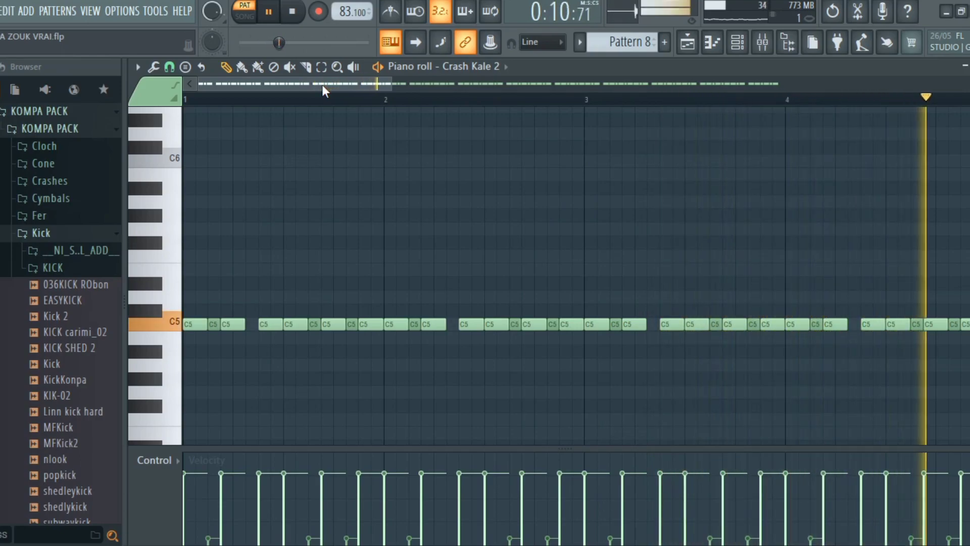
key("space")
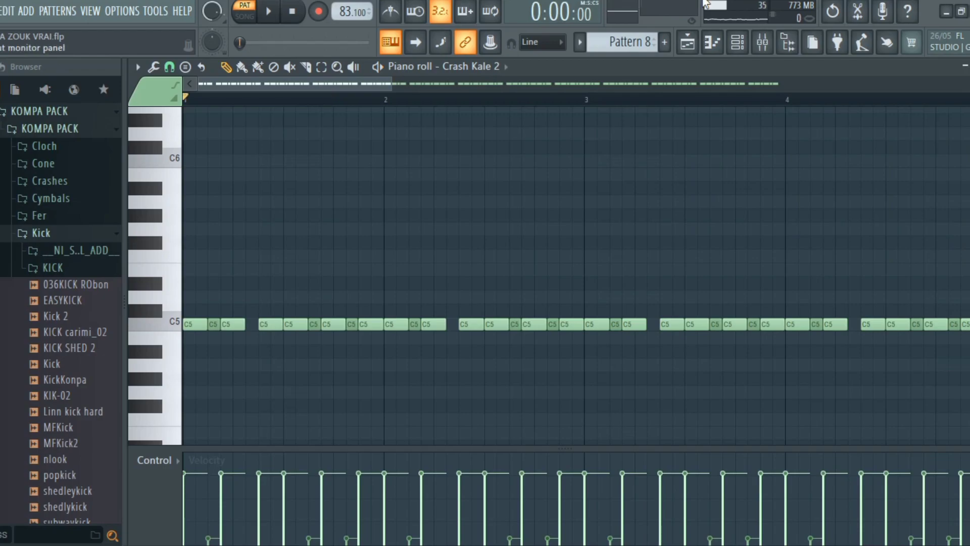
Switch to Pattern 9, view the CYMBAL RALE BEST sample, and show that channel's notes in the piano roll.
left_click(737, 42)
scroll(615, 43, "down", 1)
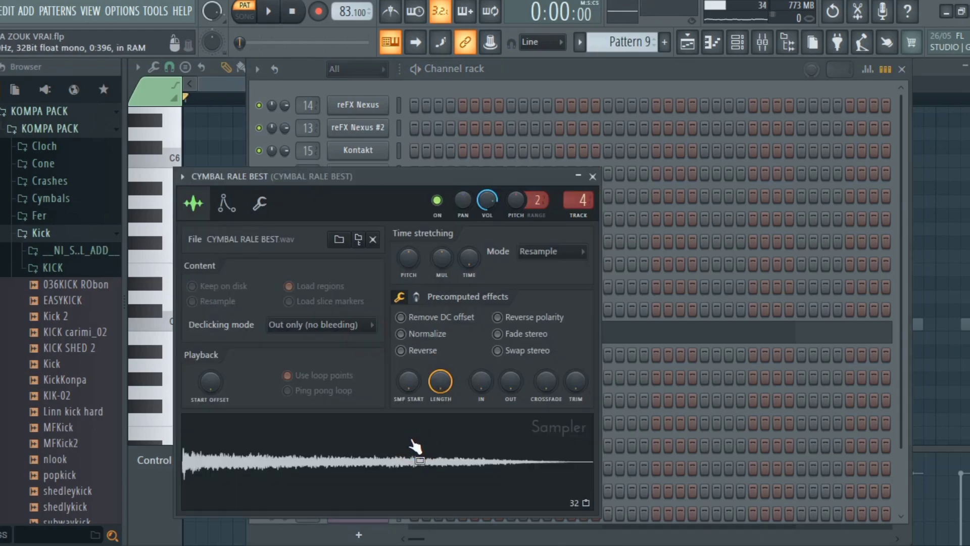
left_click(592, 177)
left_click(545, 335)
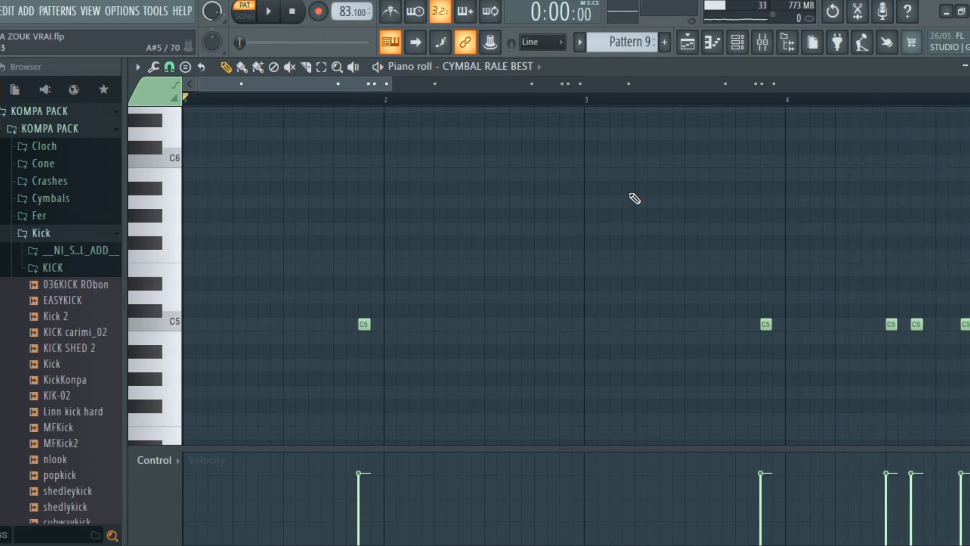
Switch to Pattern 10 and play back the Zouk Tom 3 notes in the piano roll from bar 1.
left_click(742, 45)
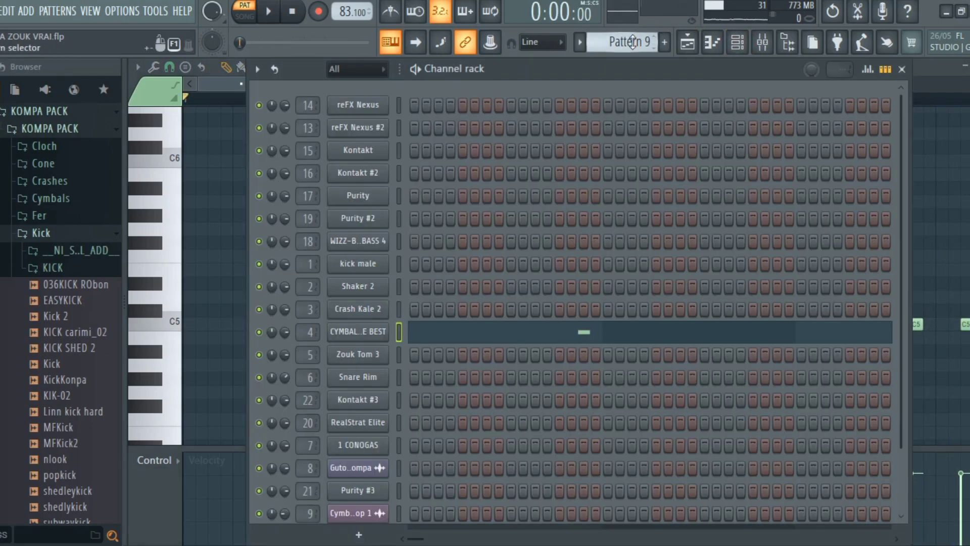
scroll(631, 41, "down", 1)
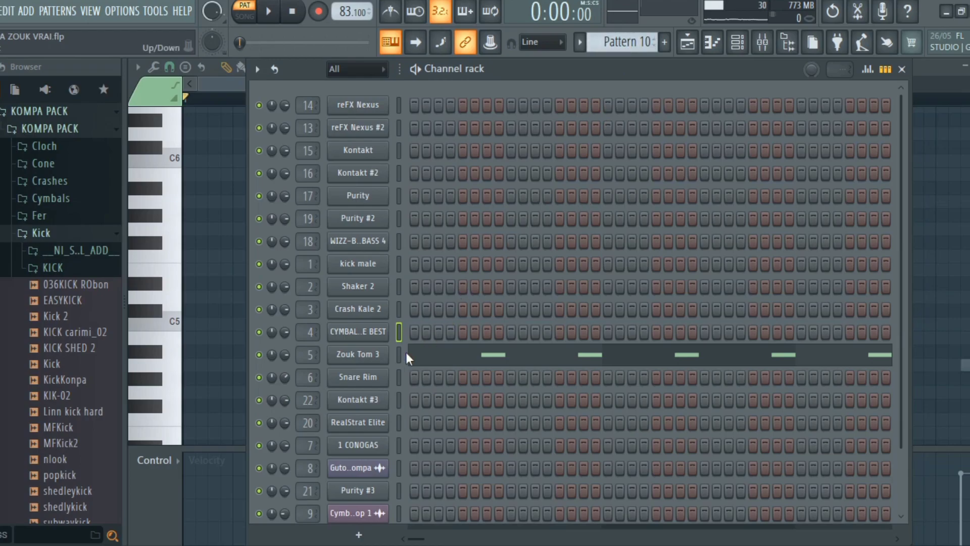
left_click(449, 351)
key("space")
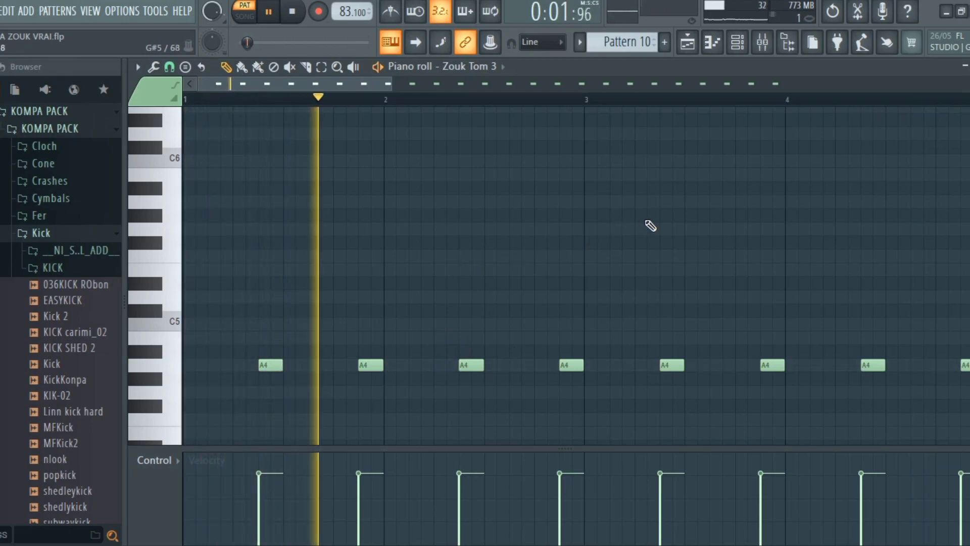
scroll(650, 226, "down", 3)
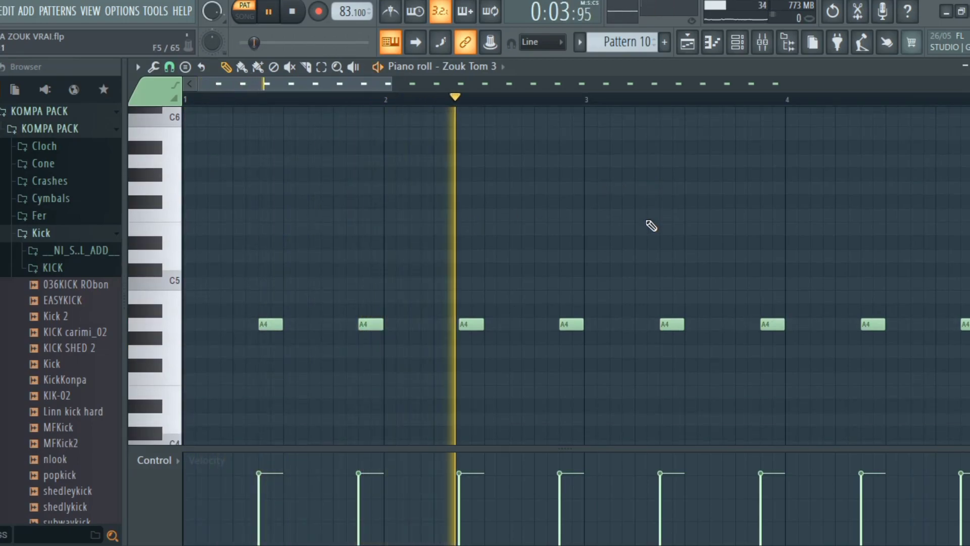
scroll(650, 226, "down", 3)
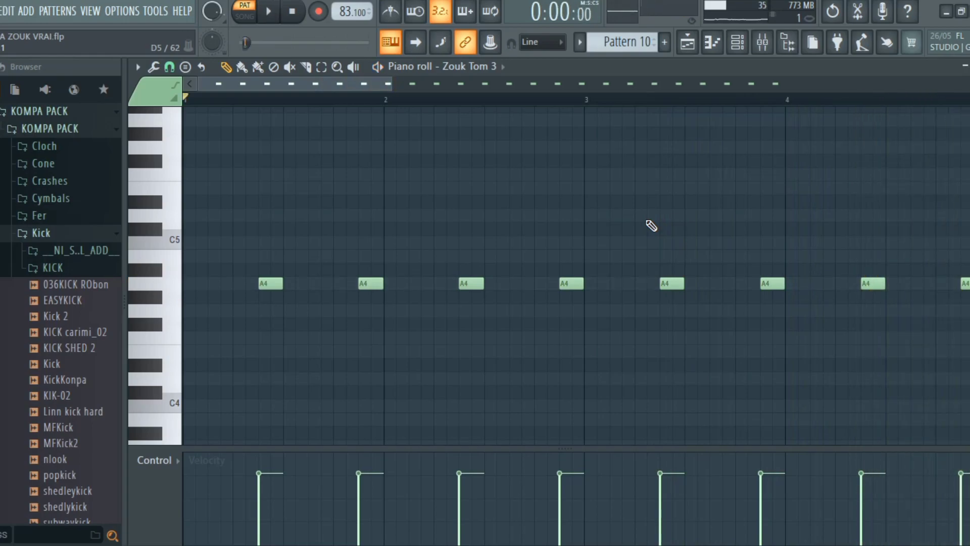
Switch to Pattern 11 and play back the Snare Rim notes in the piano roll from bar 1 through bar 4.
left_click(739, 51)
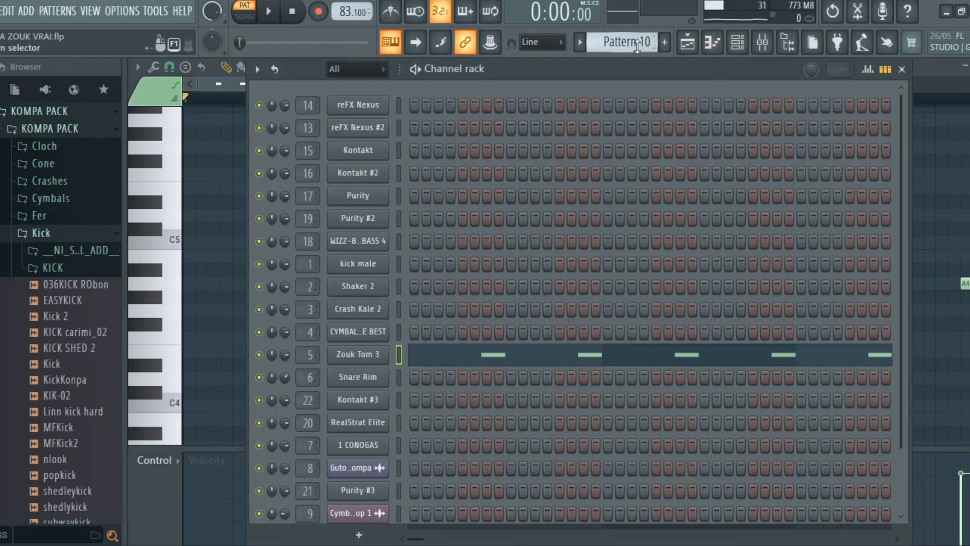
scroll(637, 46, "down", 1)
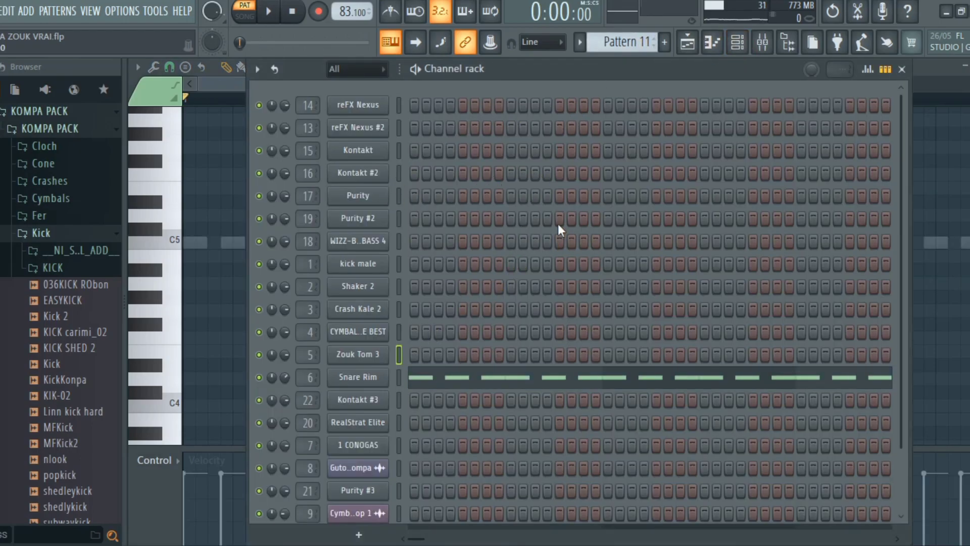
left_click(452, 379)
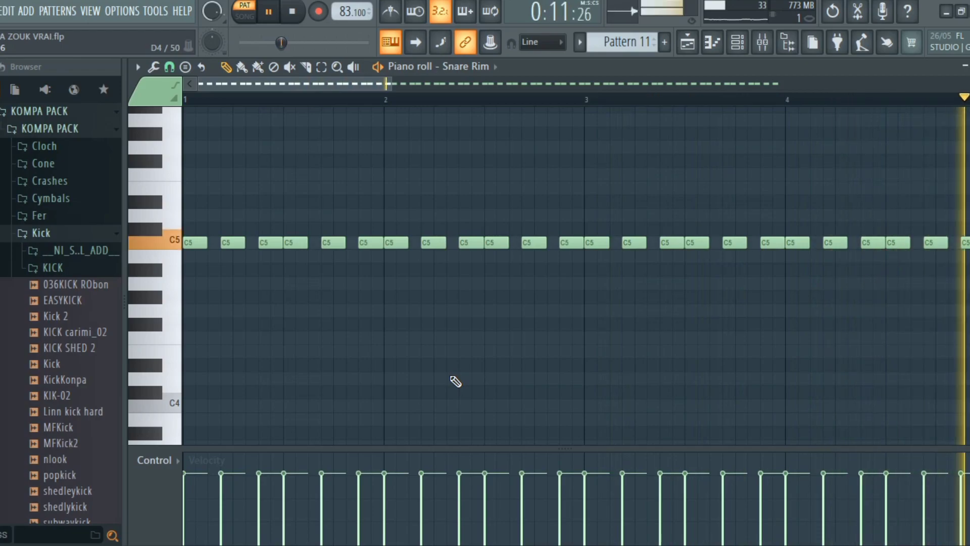
Switch to Pattern 12, view the Purity channel's Warm Pad preset, and play back its chord notes in the piano roll.
left_click(750, 46)
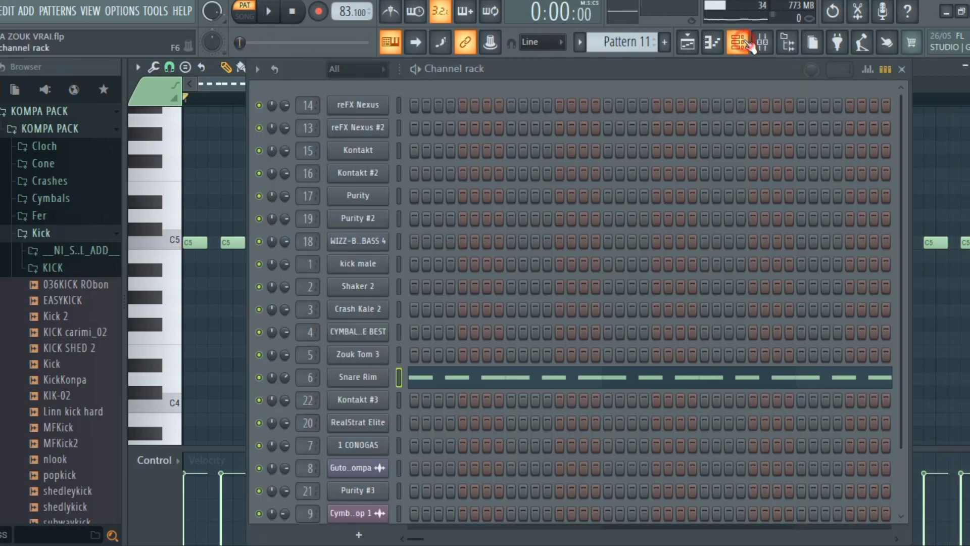
scroll(627, 42, "up", 1)
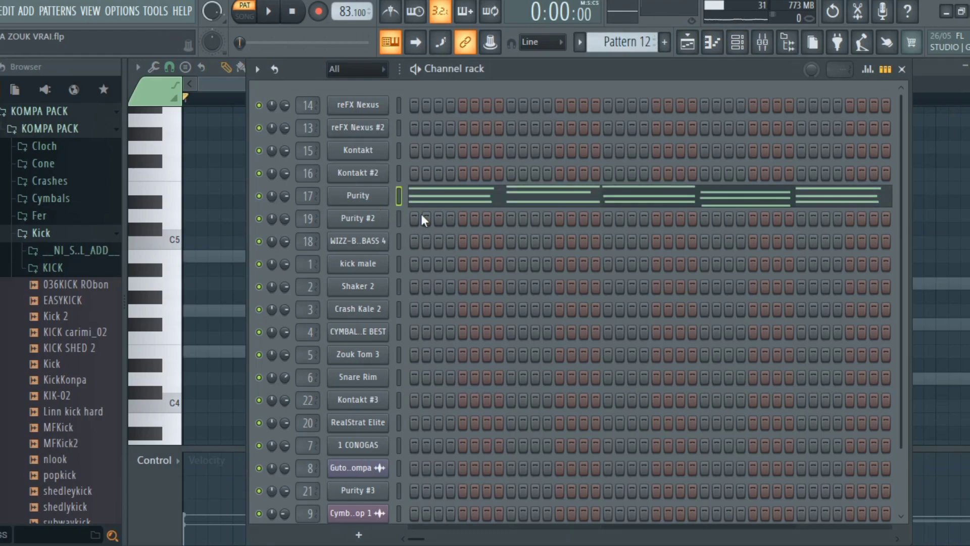
left_click(384, 201)
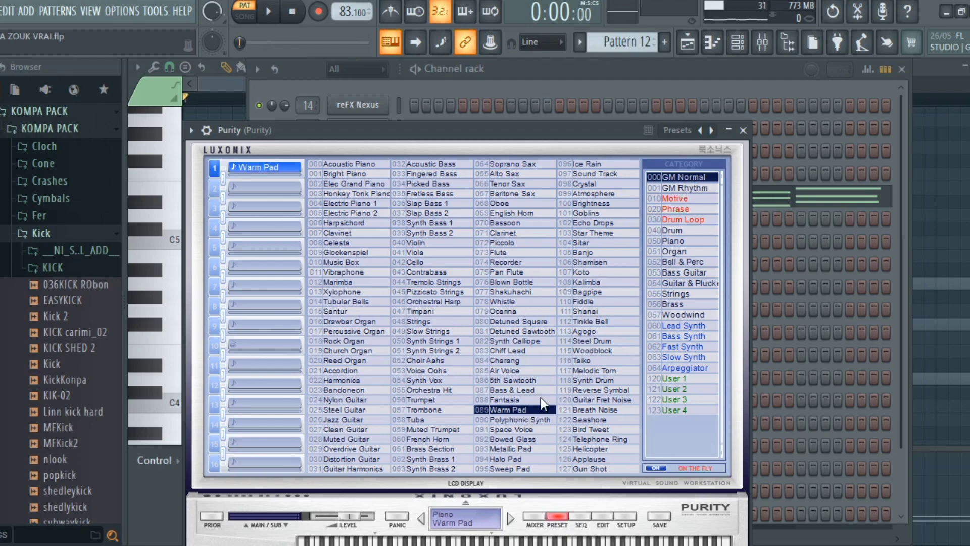
left_click(743, 130)
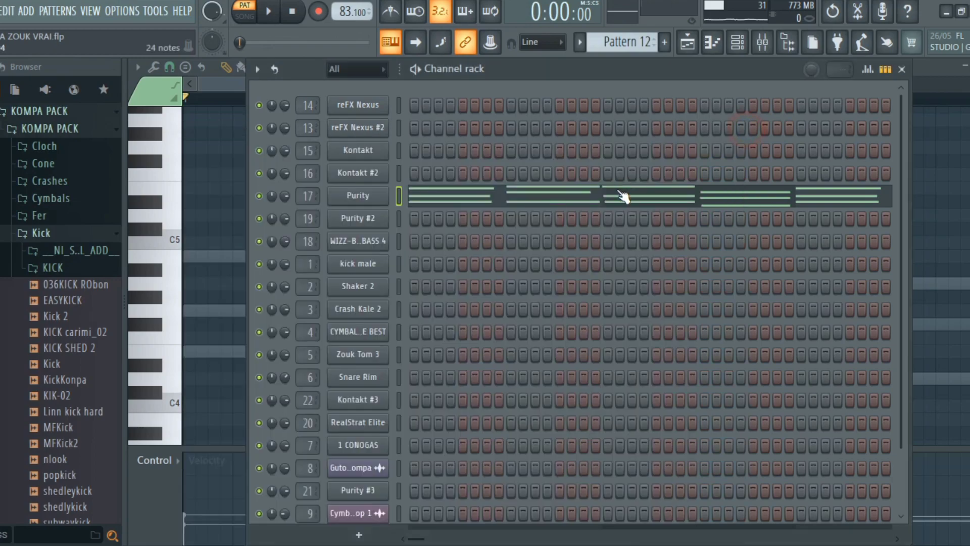
left_click(618, 192)
key("space")
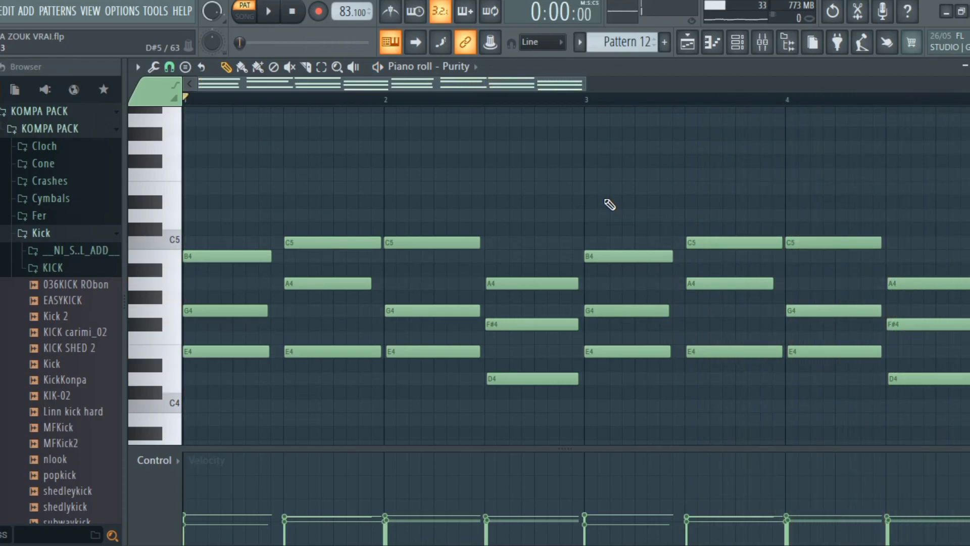
Switch to Pattern 13 and play back the WIZZ-BEATS BASS 4 notes in the piano roll from bar 1 into bar 4.
left_click(738, 43)
scroll(640, 42, "down", 1)
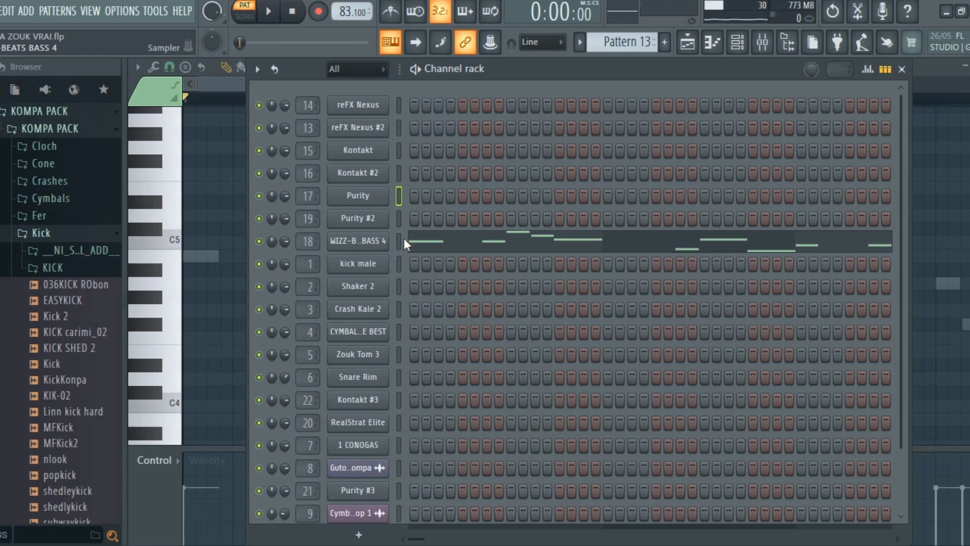
left_click(432, 242)
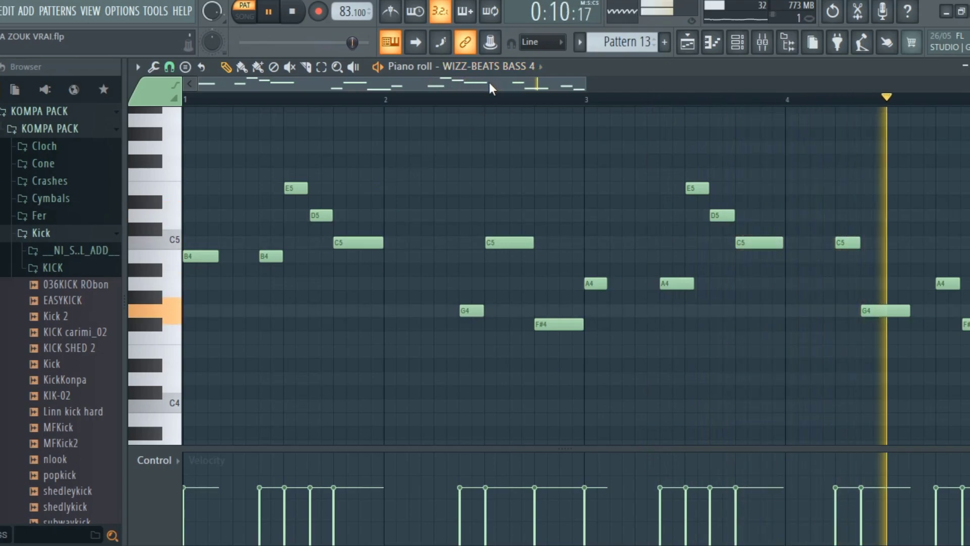
key("space")
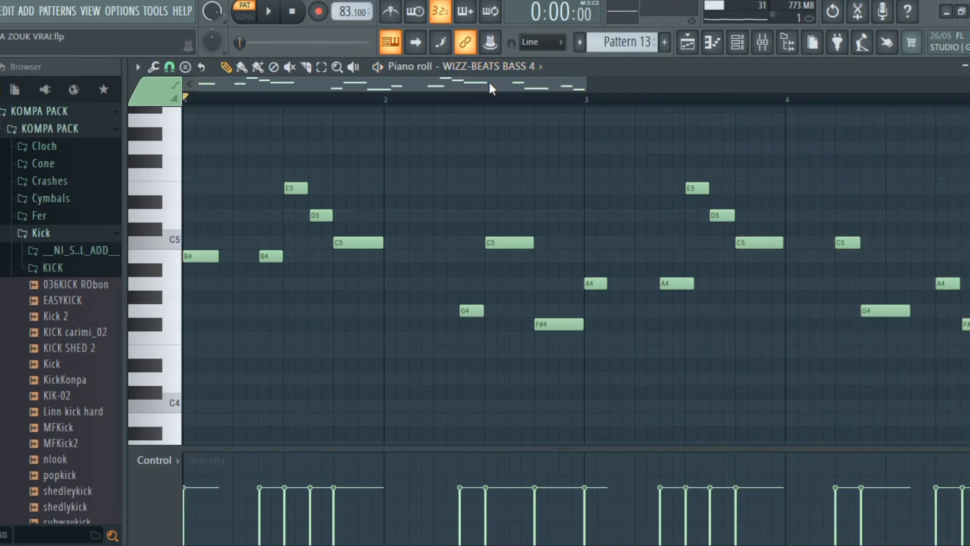
Switch to Pattern 14 and audition the Layered Mallet preset in the Purity #2 channel, closing its window again.
left_click(739, 44)
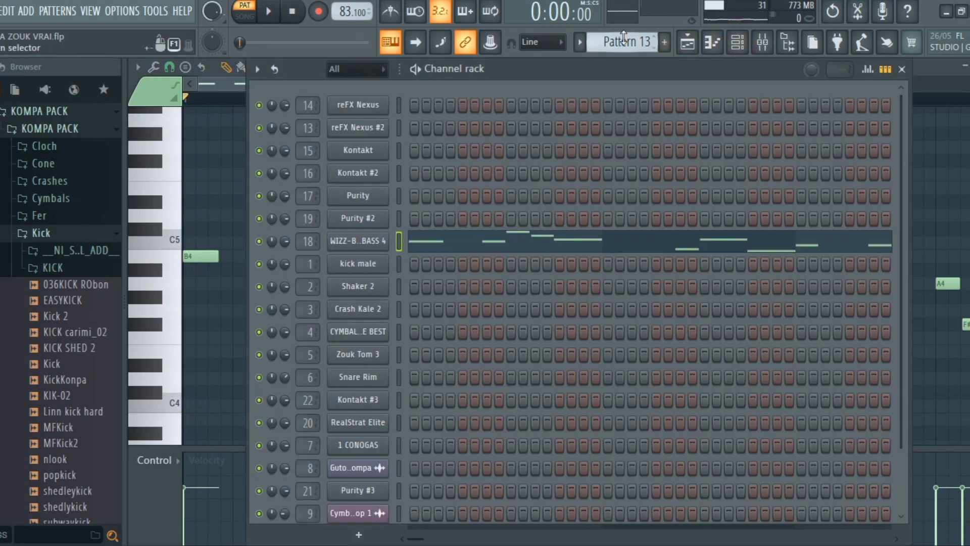
scroll(625, 39, "down", 1)
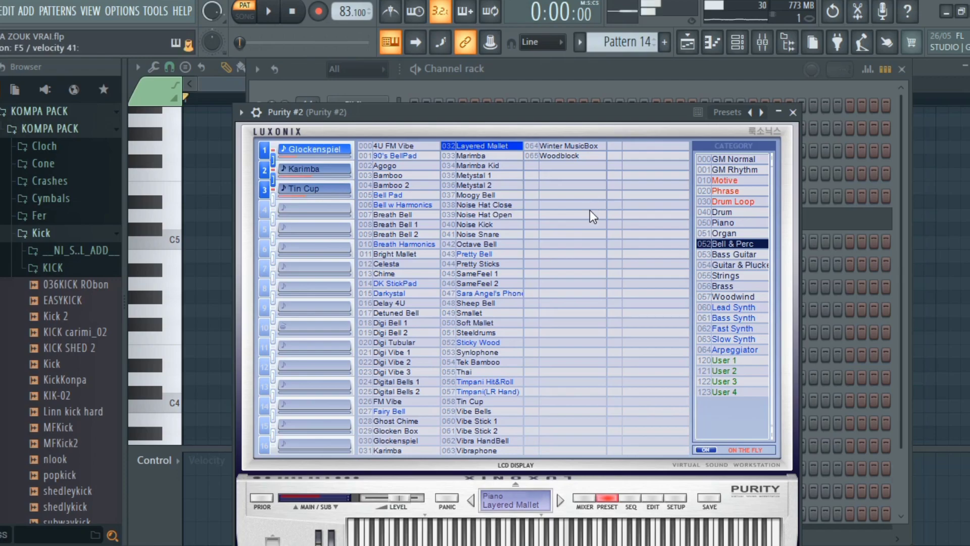
left_click(793, 112)
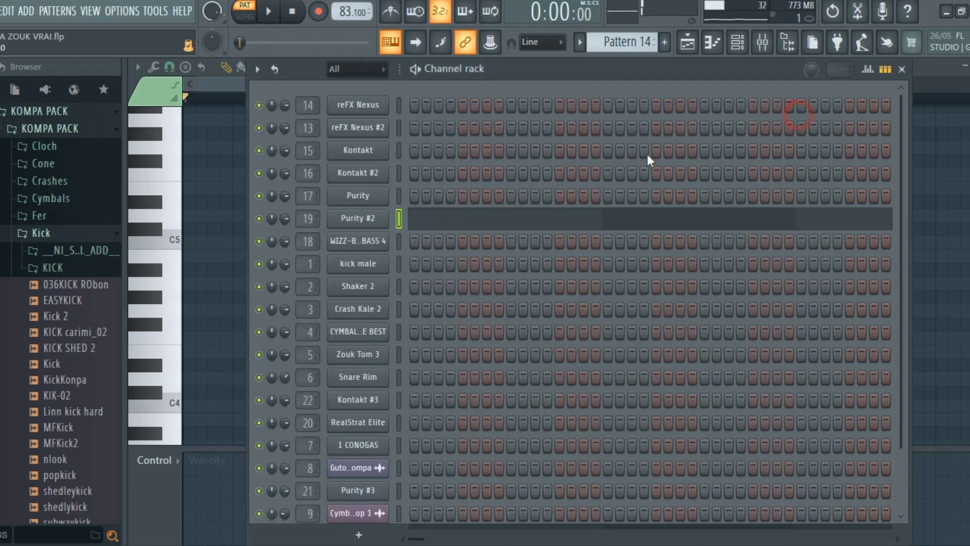
Play back Pattern 14's Purity #2 notes in the piano roll from bar 9 into bar 12 and stop it.
left_click(556, 218)
key("space")
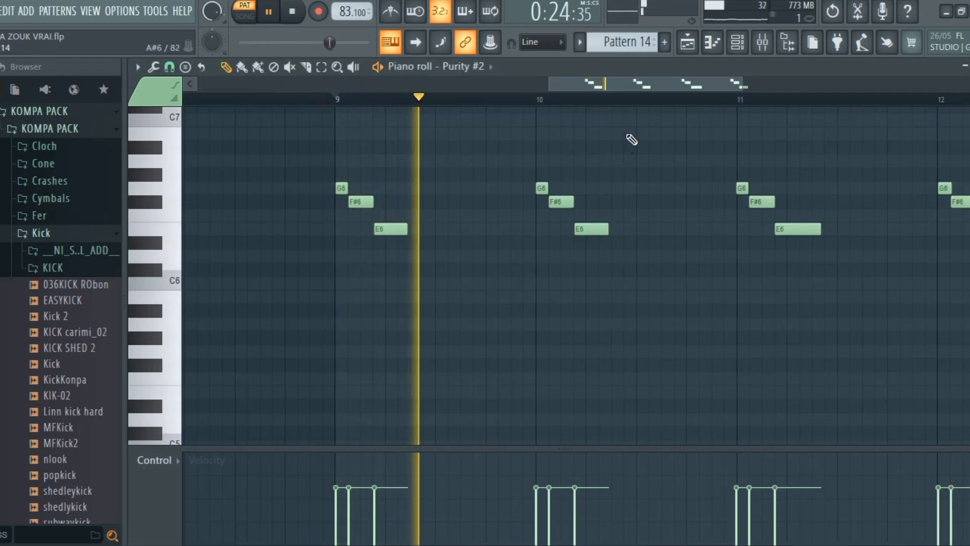
left_click_drag(628, 84, 686, 82)
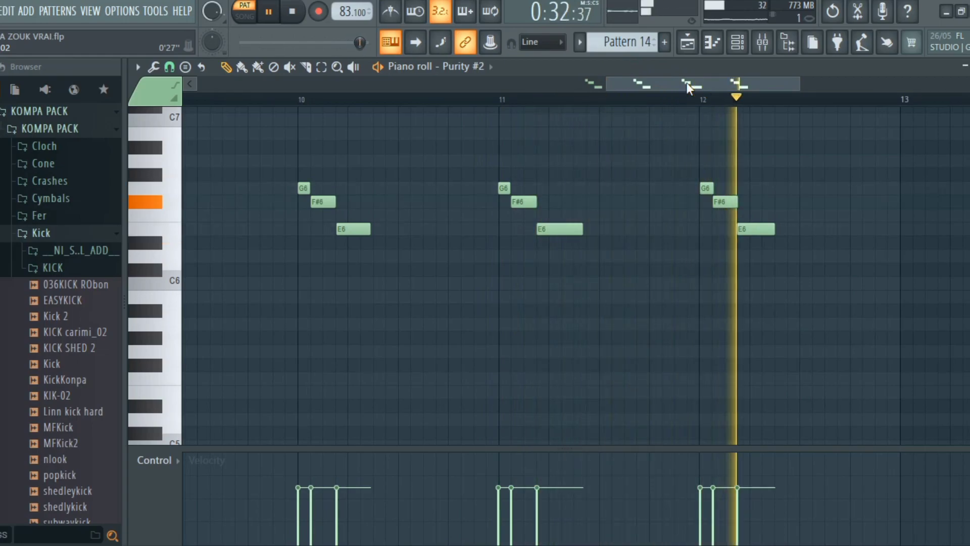
key("space")
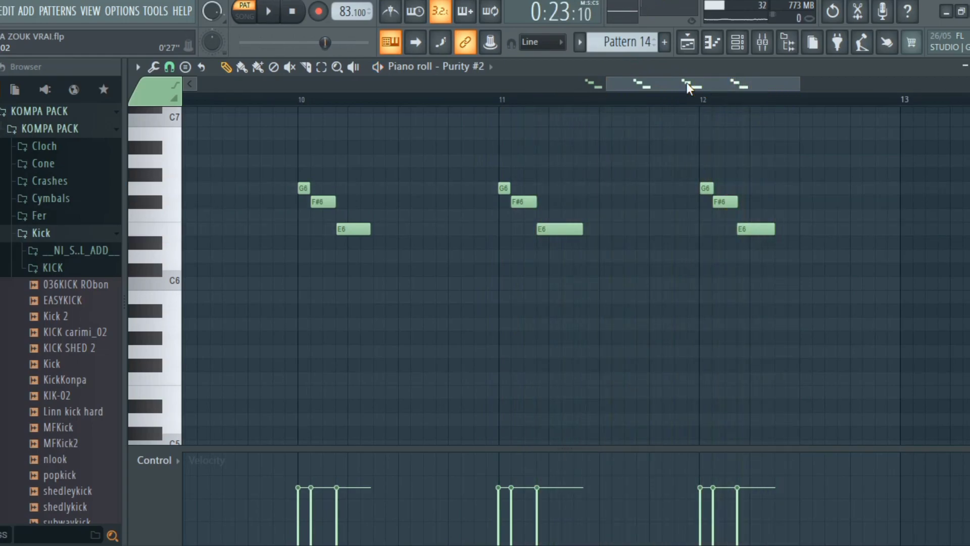
Switch to Pattern 15, view the RealStrat Elite channel's guitar plugin, and play back its chord notes in the piano roll.
left_click(737, 43)
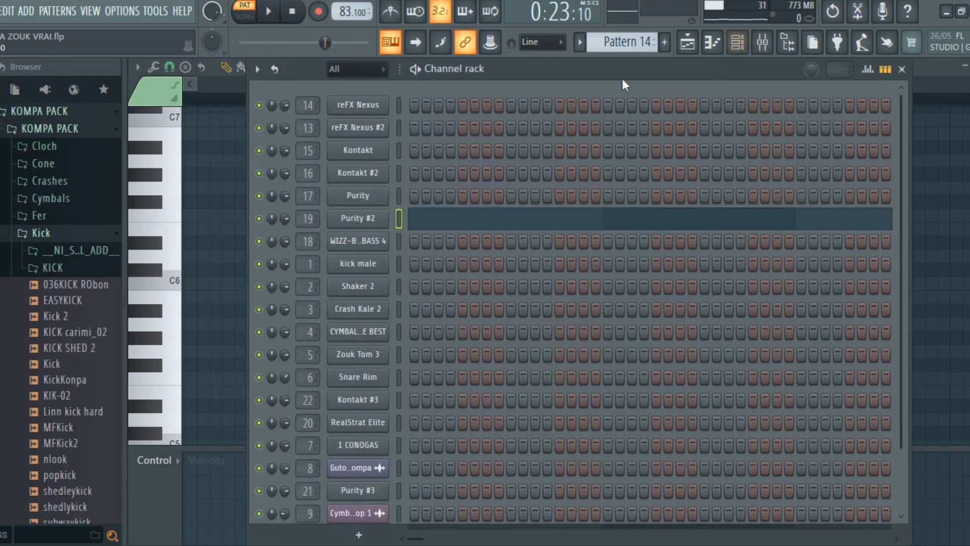
scroll(638, 48, "up", 1)
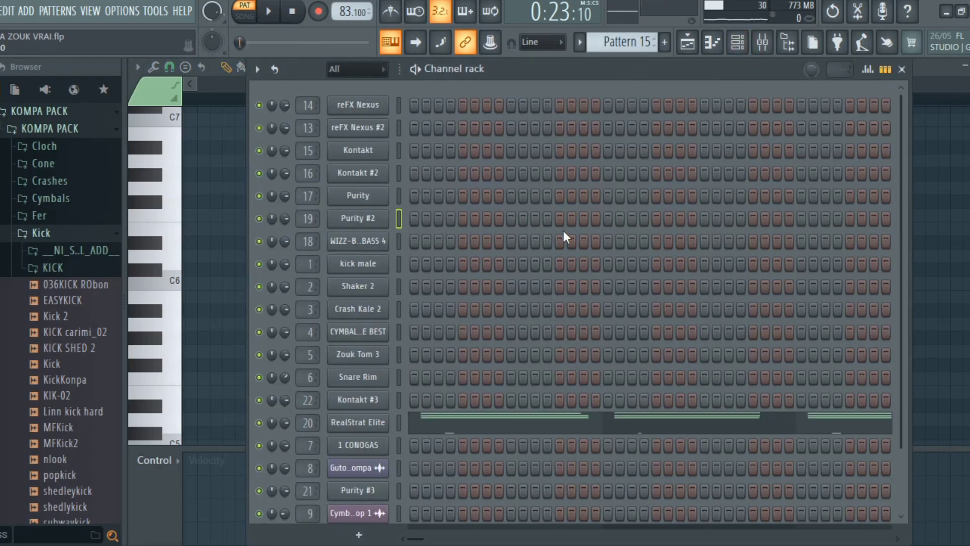
scroll(563, 230, "down", 1)
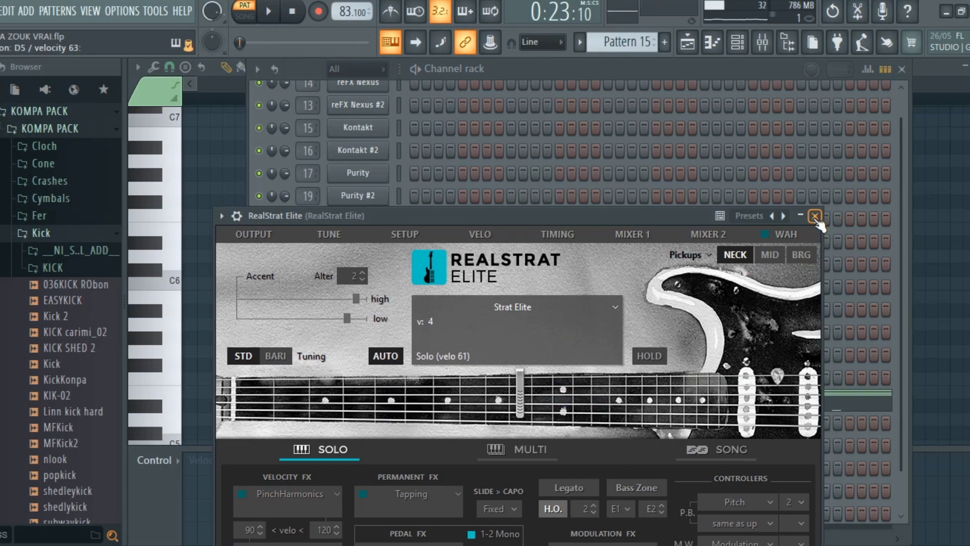
left_click(814, 217)
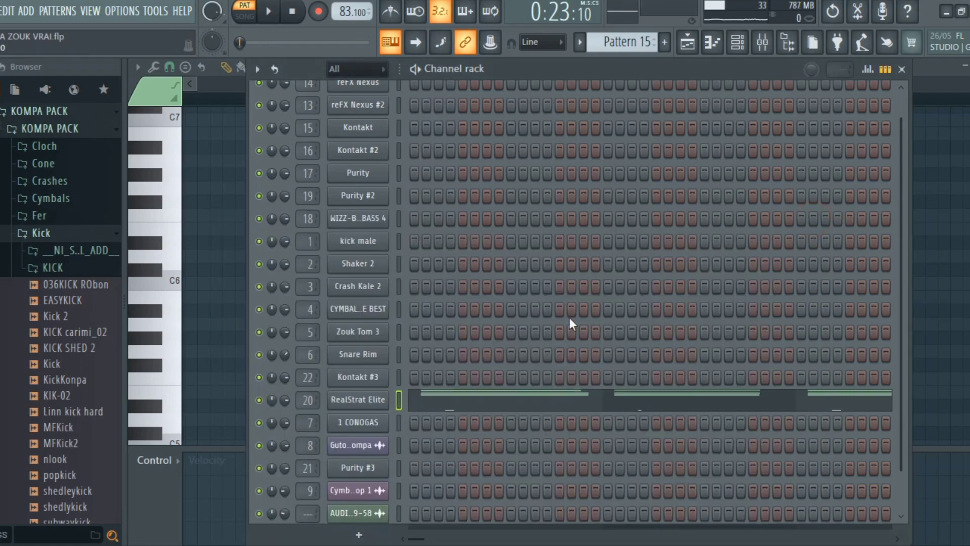
left_click(571, 407)
key("space")
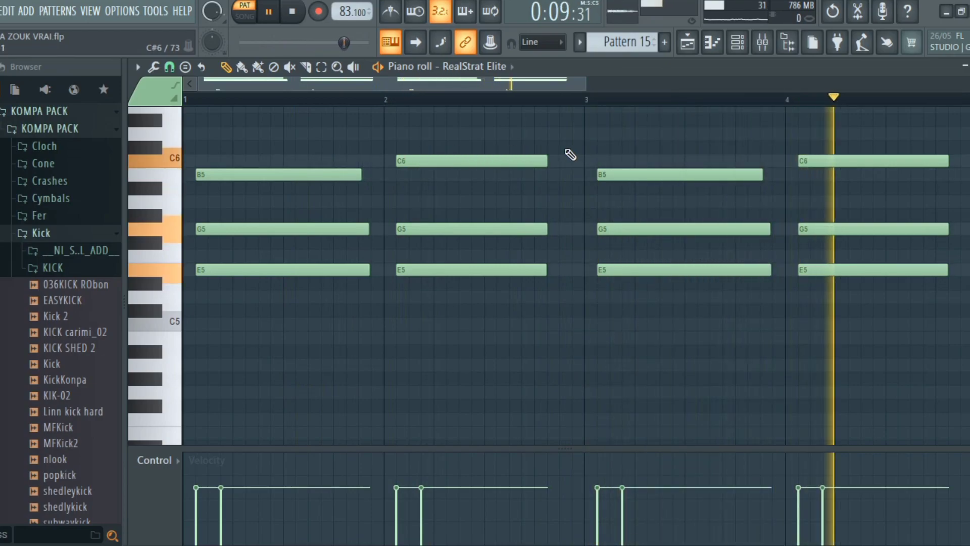
Switch to Pattern 16 and show the 1 CONOGAS channel's notes in the piano roll.
left_click(741, 47)
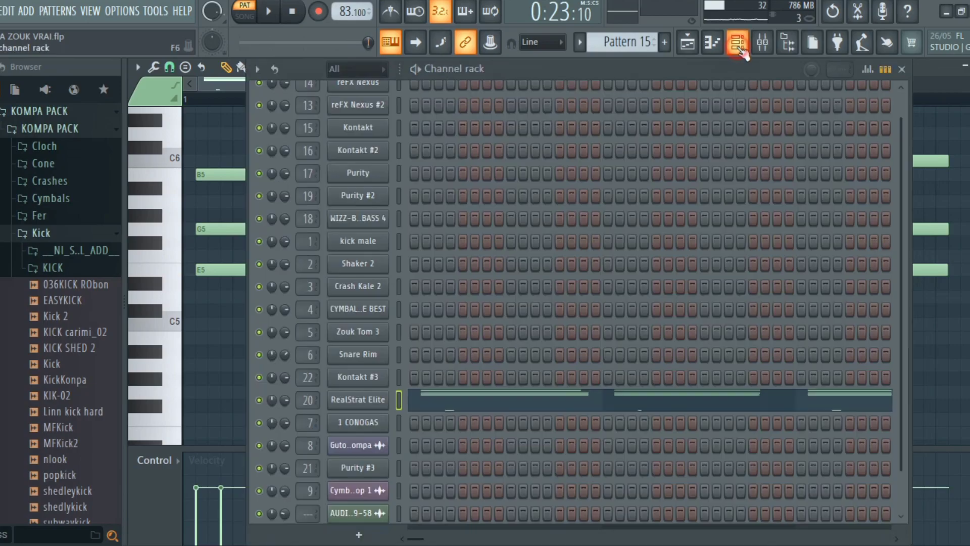
scroll(607, 44, "down", 1)
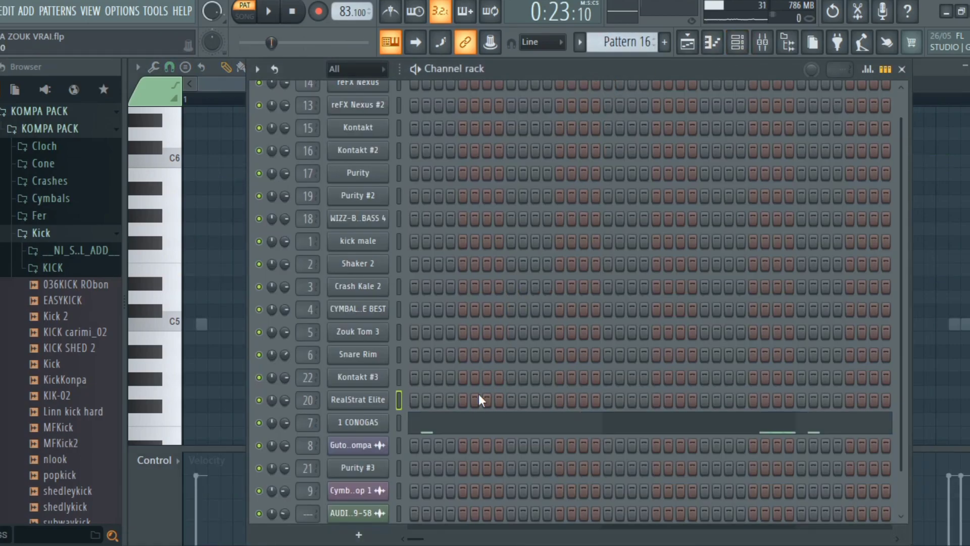
left_click(459, 422)
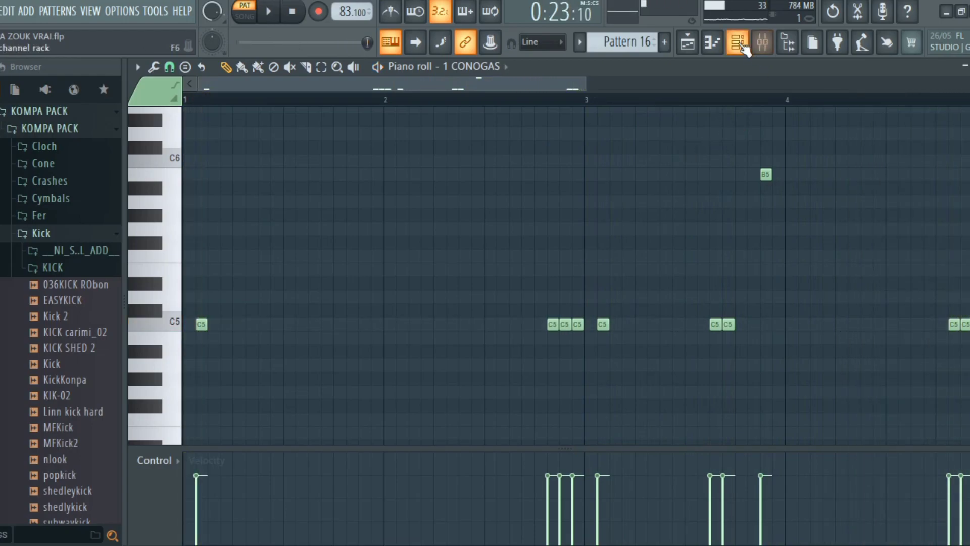
Switch to Pattern 17, view the Purity #3 channel's Bell Lead preset, and play back its notes in the piano roll.
left_click(738, 42)
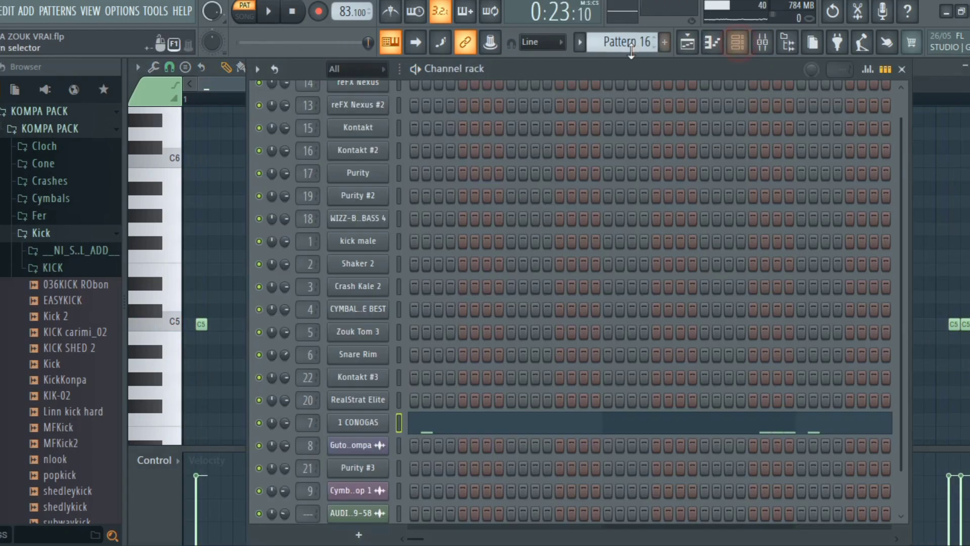
scroll(630, 45, "down", 1)
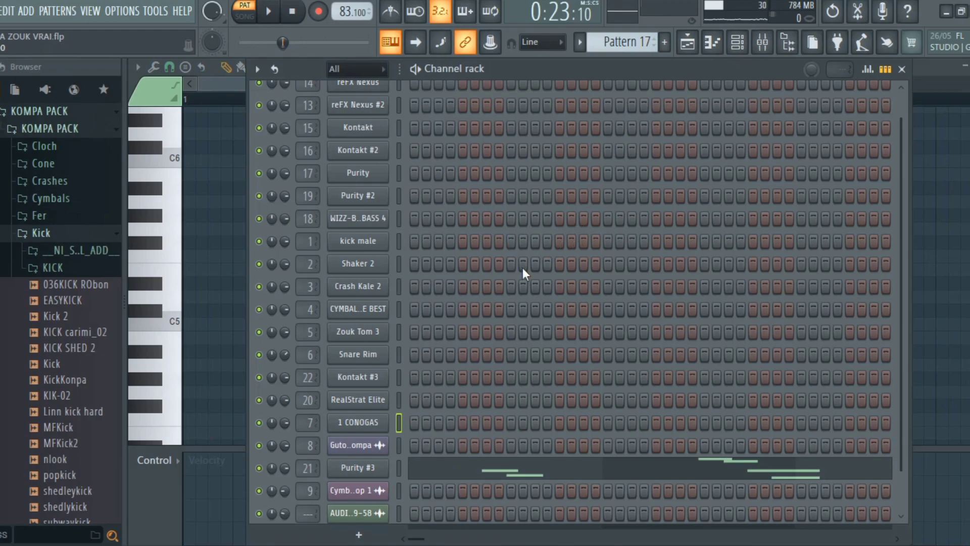
left_click(375, 469)
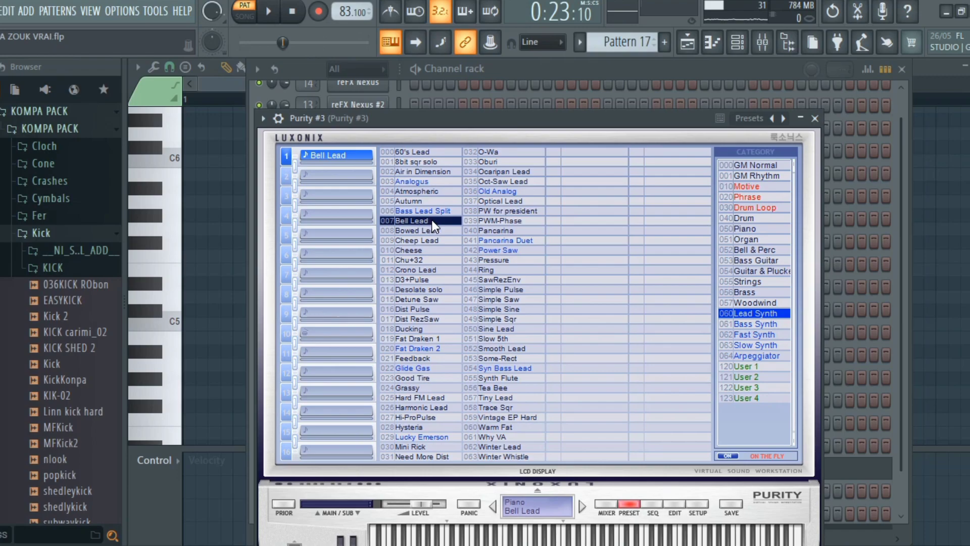
left_click(816, 119)
left_click(609, 469)
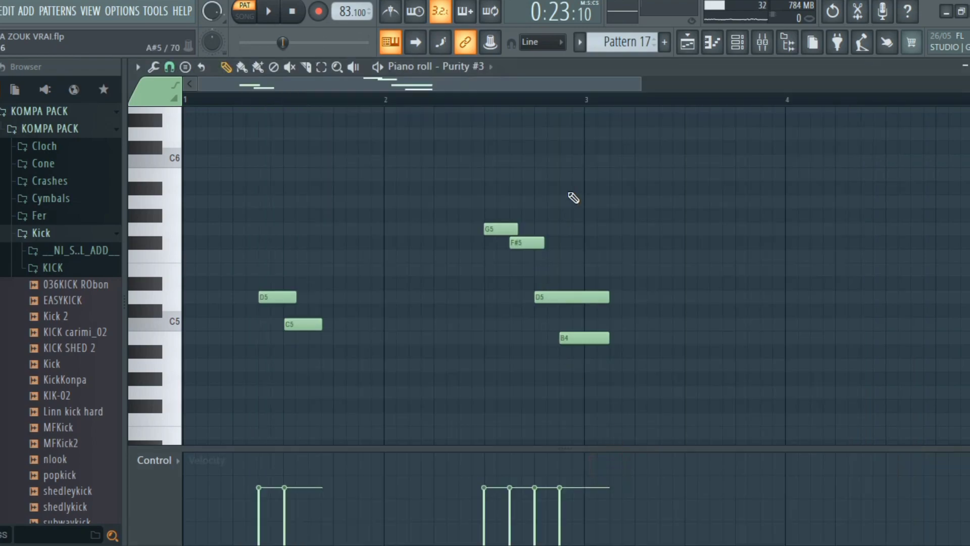
key("space")
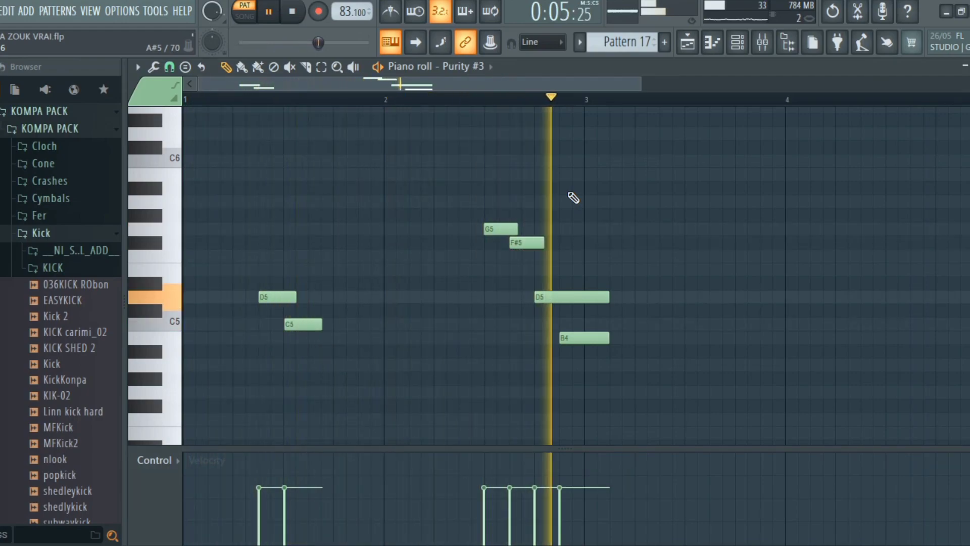
key("space")
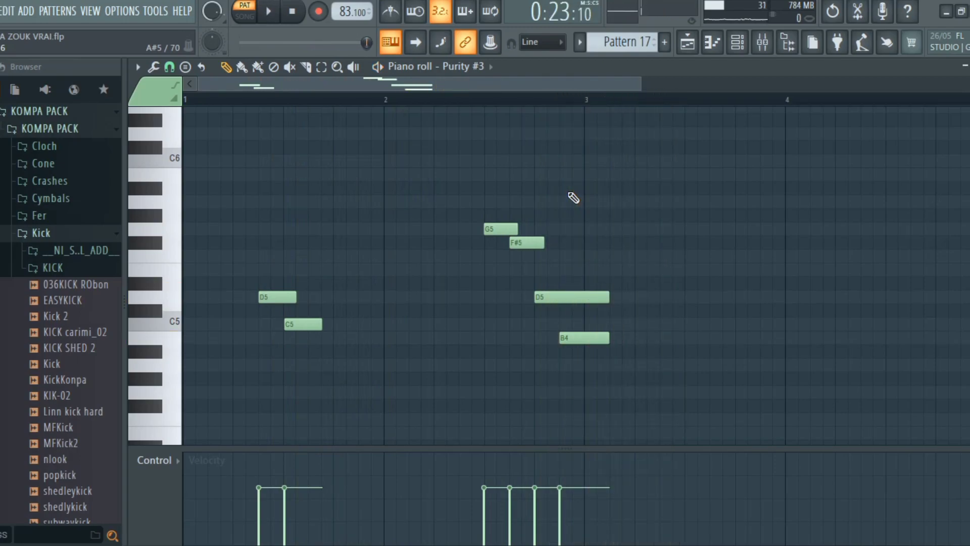
Switch to Pattern 18 and play back the Kontakt #3 melody from the piano roll while looking through the channel rack.
left_click(747, 40)
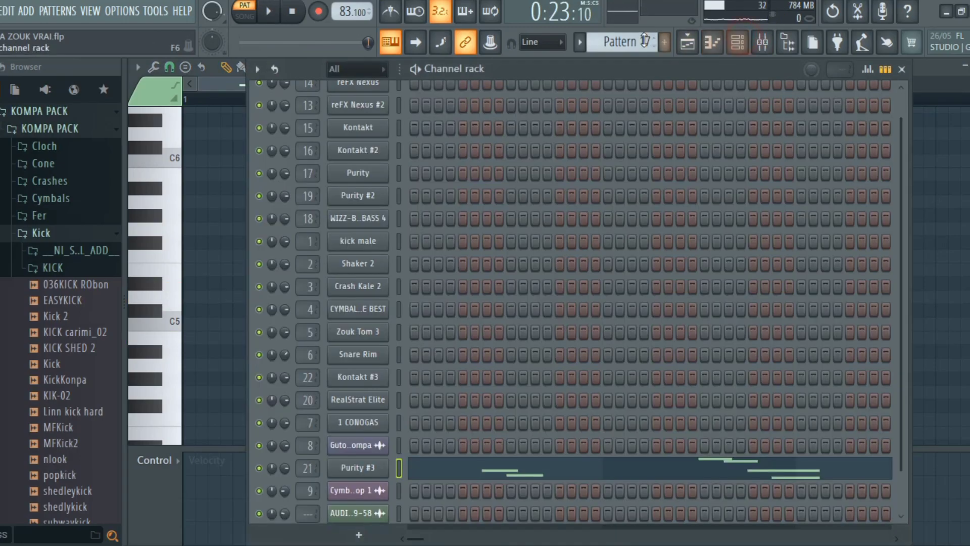
scroll(640, 40, "up", 1)
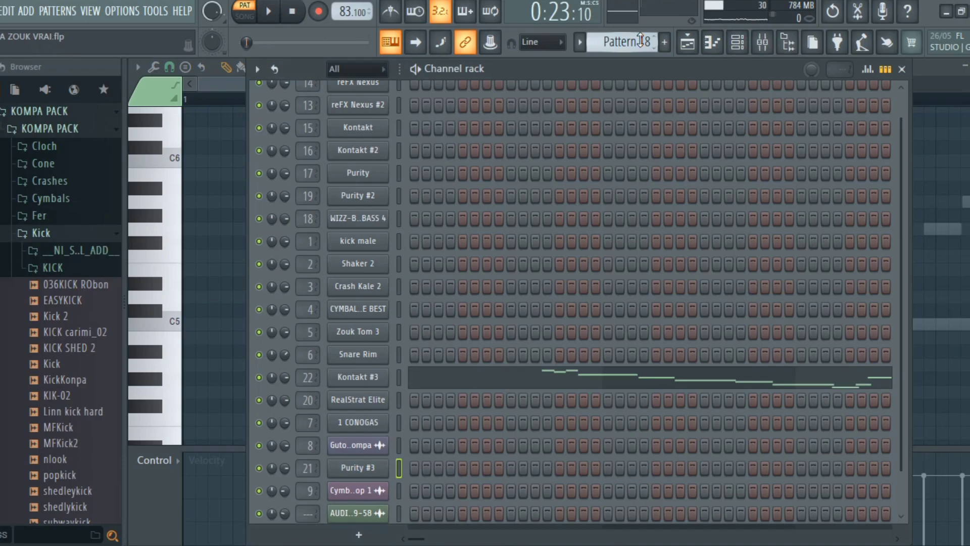
key("F6")
key("space")
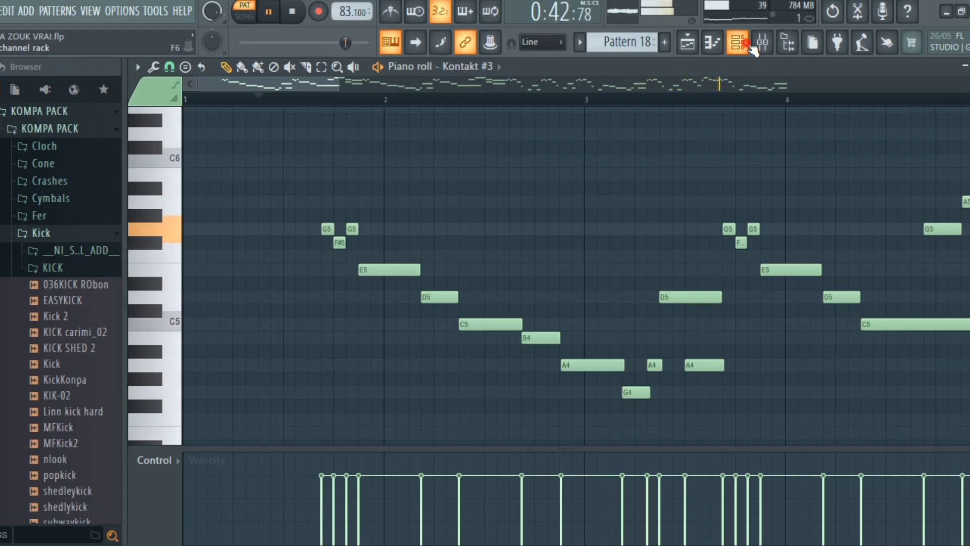
left_click(749, 45)
scroll(578, 214, "down", 2)
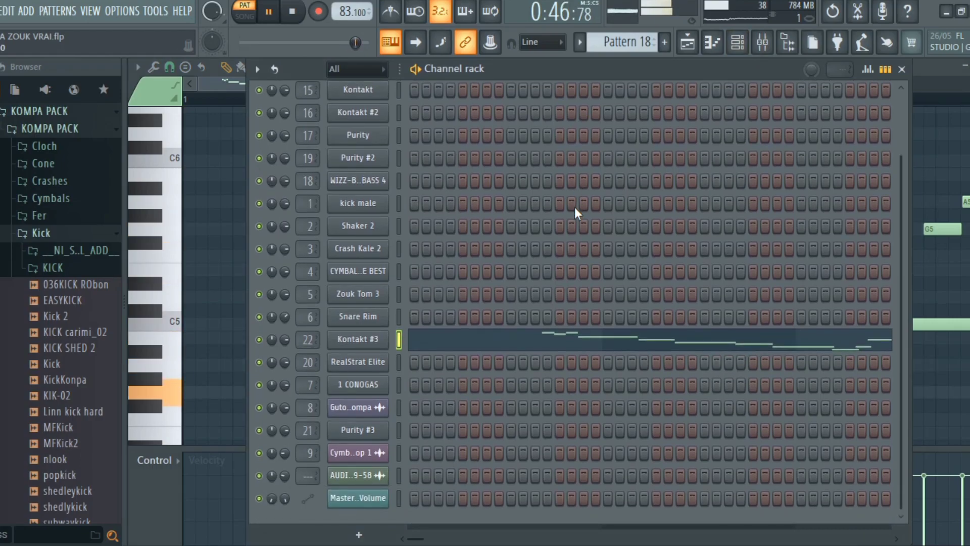
scroll(578, 214, "up", 3)
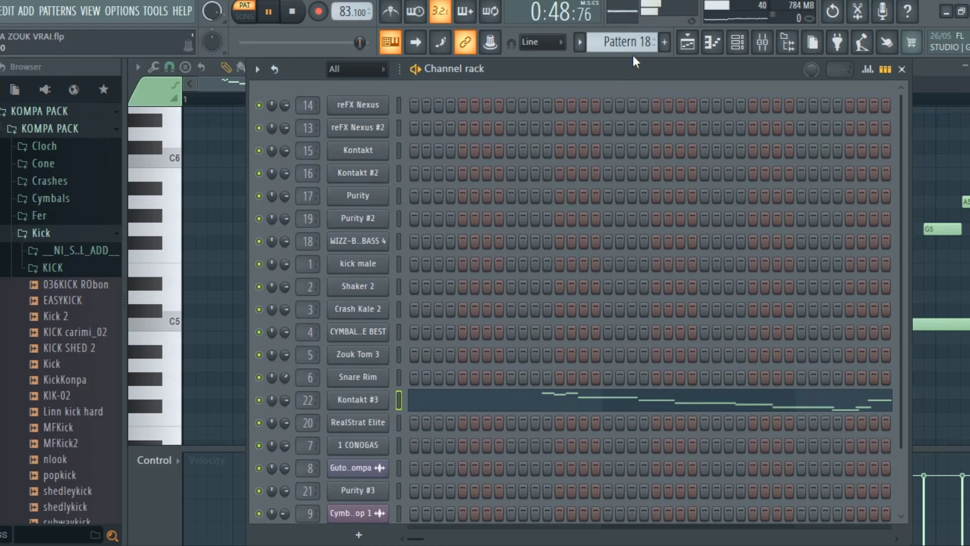
Show the playlist with its audio clips listed and play the full arrangement in song mode.
key("F5")
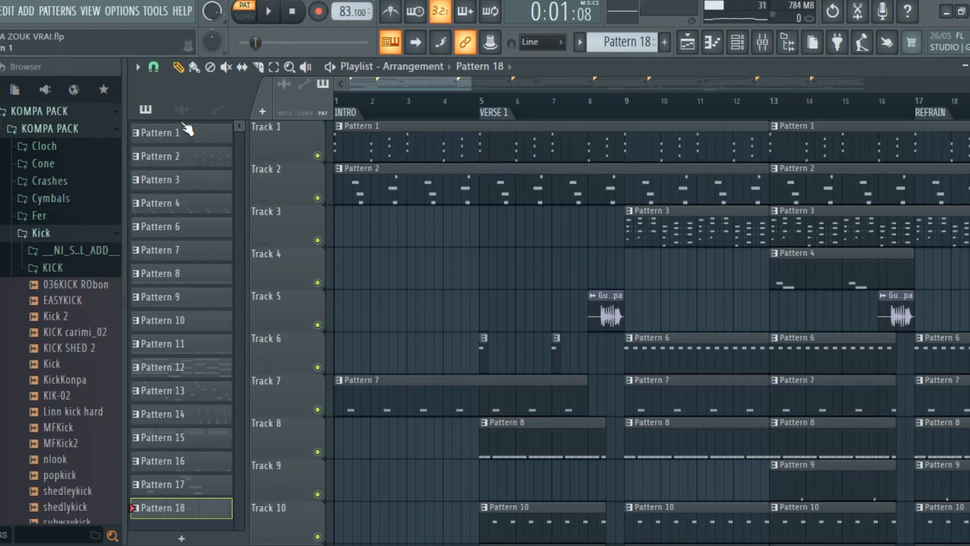
left_click(181, 110)
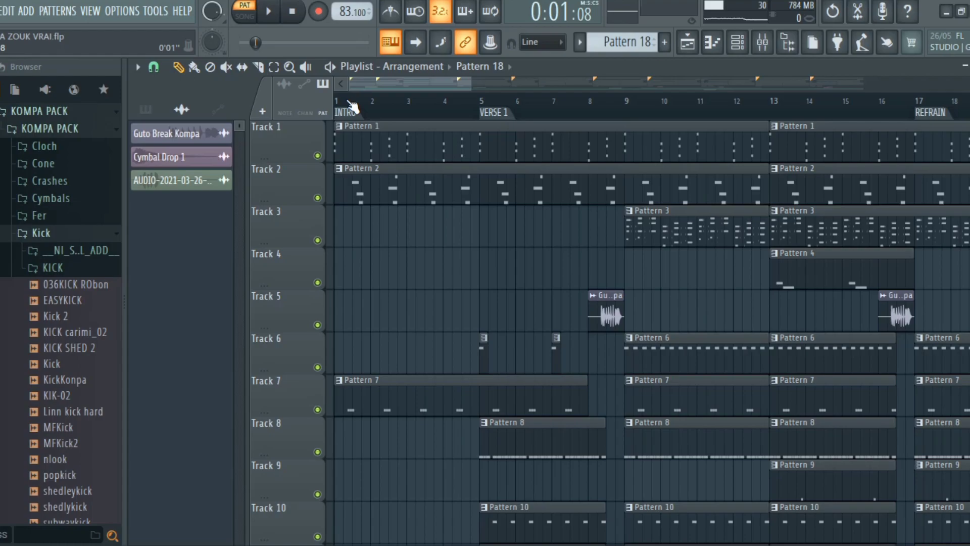
key("space")
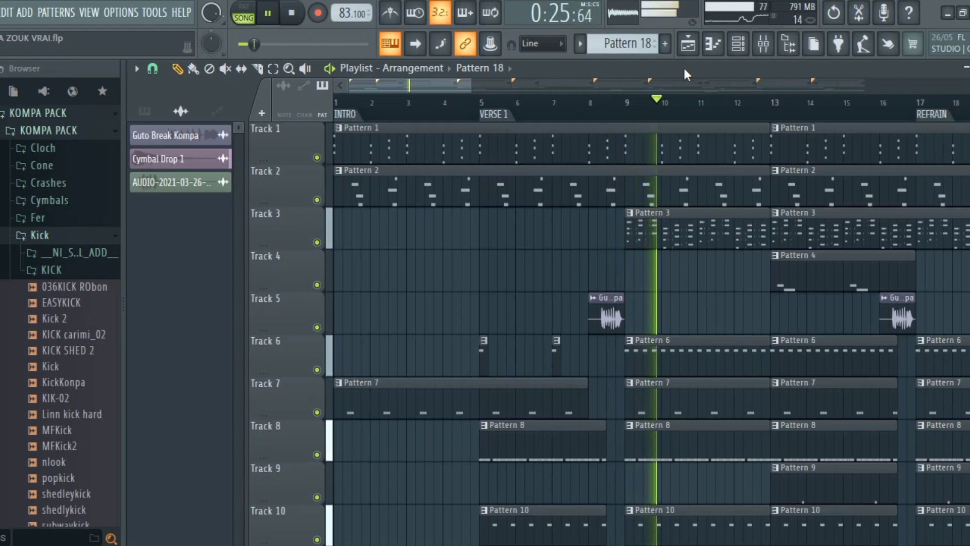
Look through the arrangement's tracks down to Track 21 and back up to Track 1 during playback.
scroll(753, 283, "down", 5)
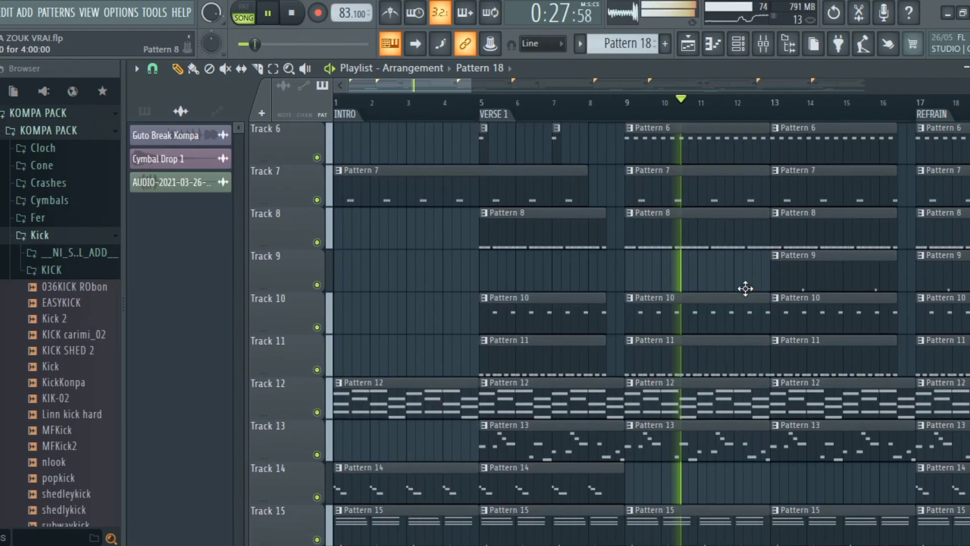
scroll(746, 288, "down", 6)
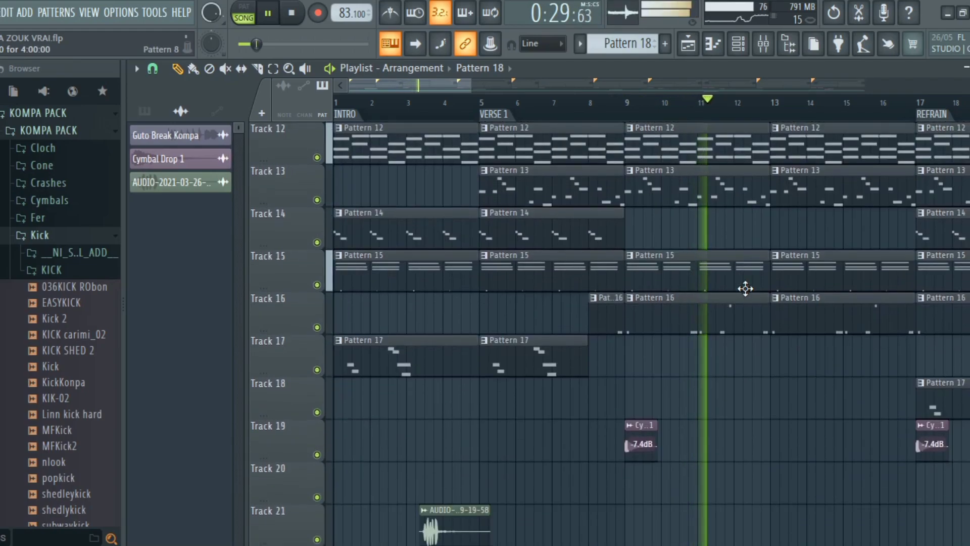
scroll(746, 289, "up", 11)
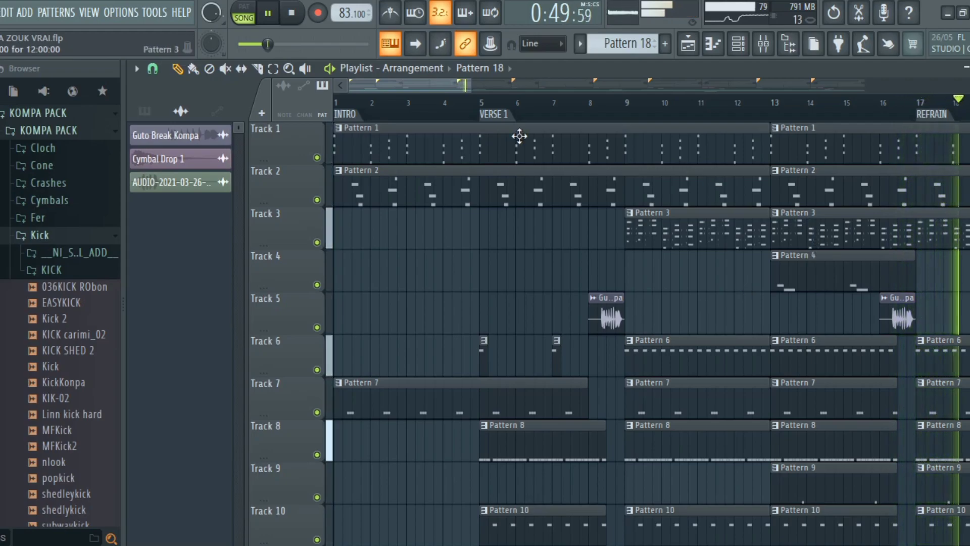
Try playback auto-scroll in the playlist, turn it off again, and jump song playback to bar 41 in the refrain before the solo.
left_click(415, 45)
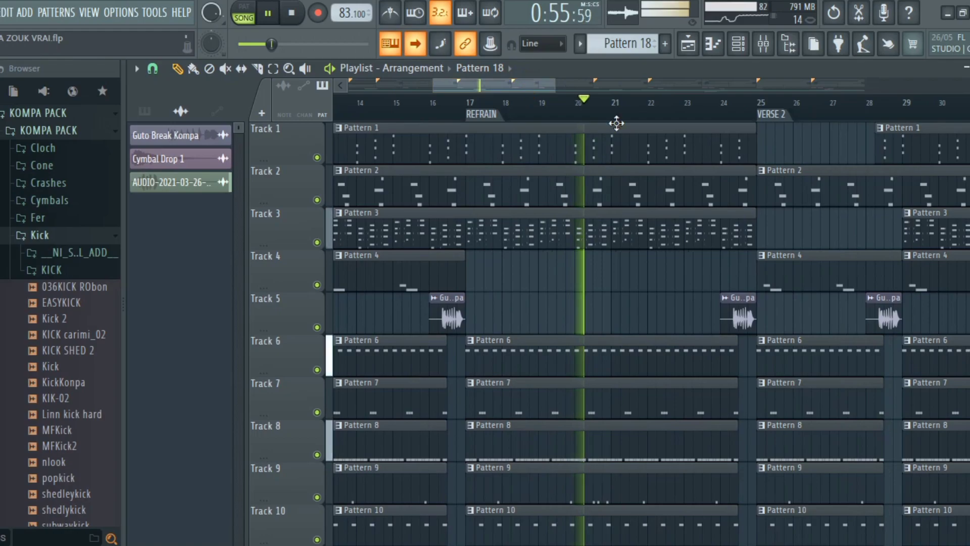
left_click_drag(525, 80, 648, 87)
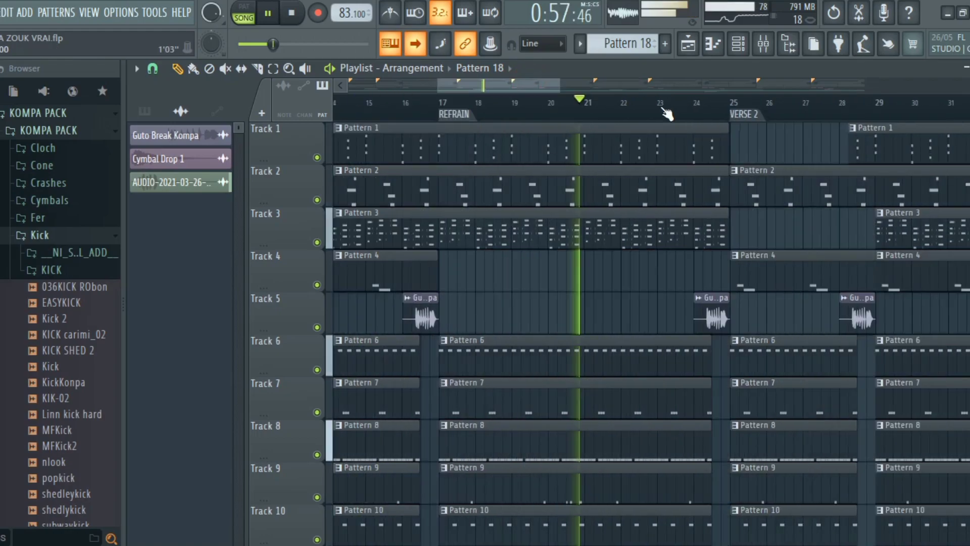
left_click(421, 47)
left_click_drag(502, 81, 657, 88)
left_click(558, 104)
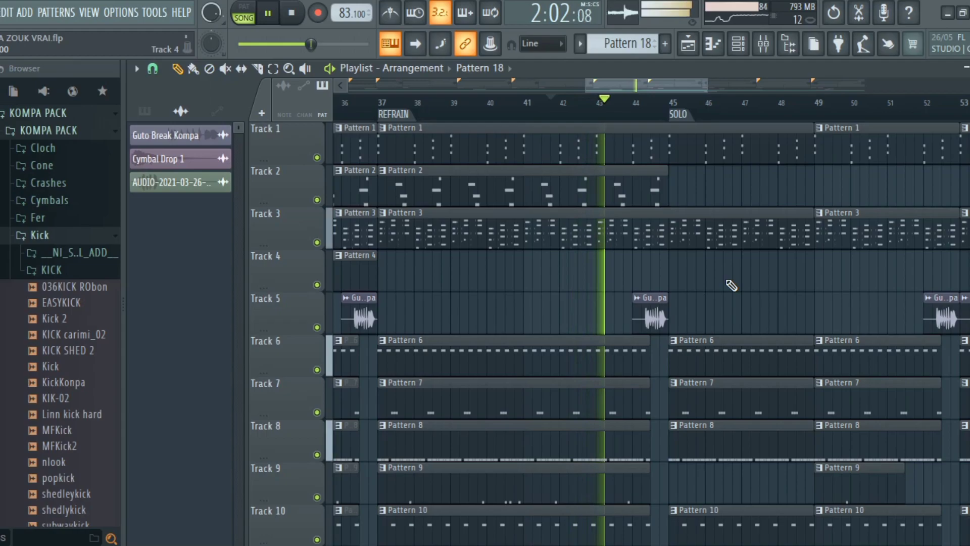
Examine the lower tracks around the solo at bar 45 and the refrain and solo sections from bar 61 onward during playback.
scroll(821, 287, "down", 9)
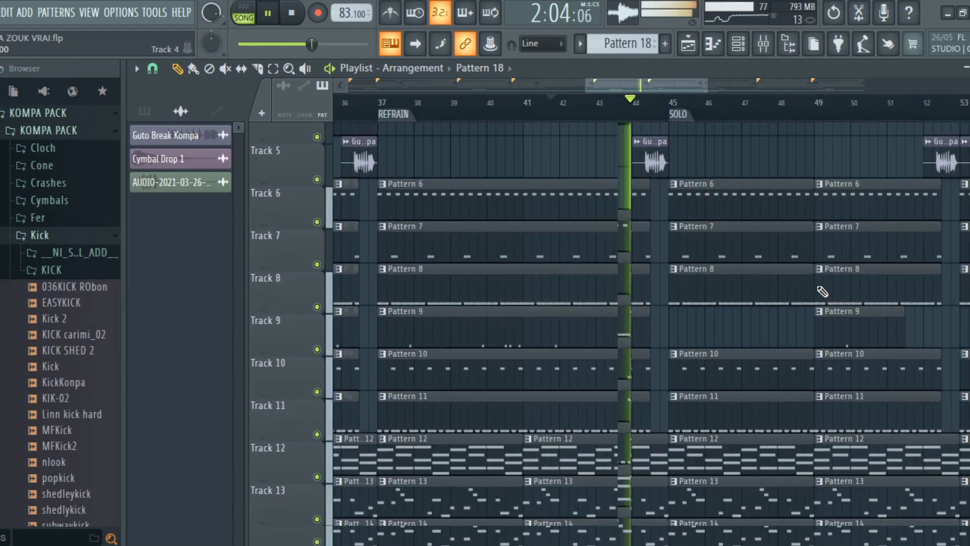
scroll(817, 285, "down", 6)
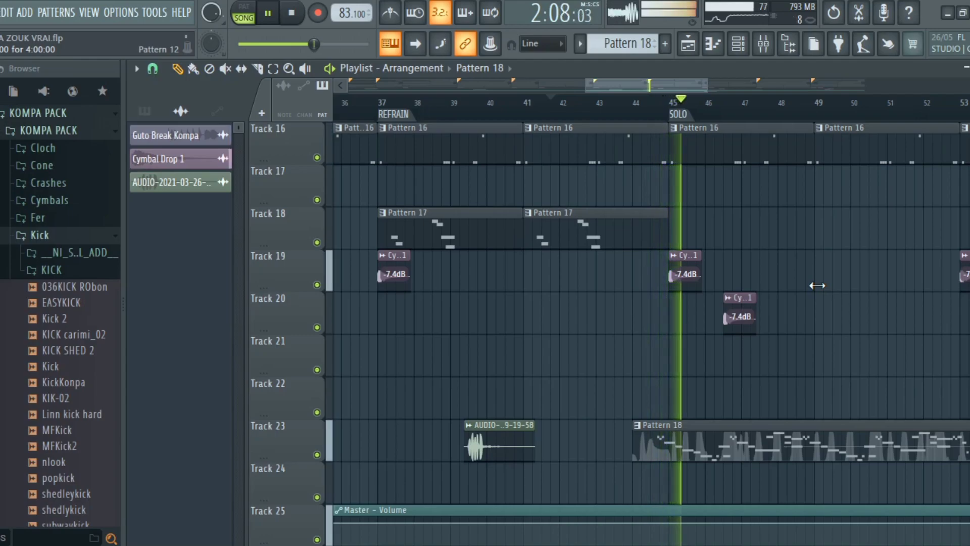
scroll(852, 283, "up", 3)
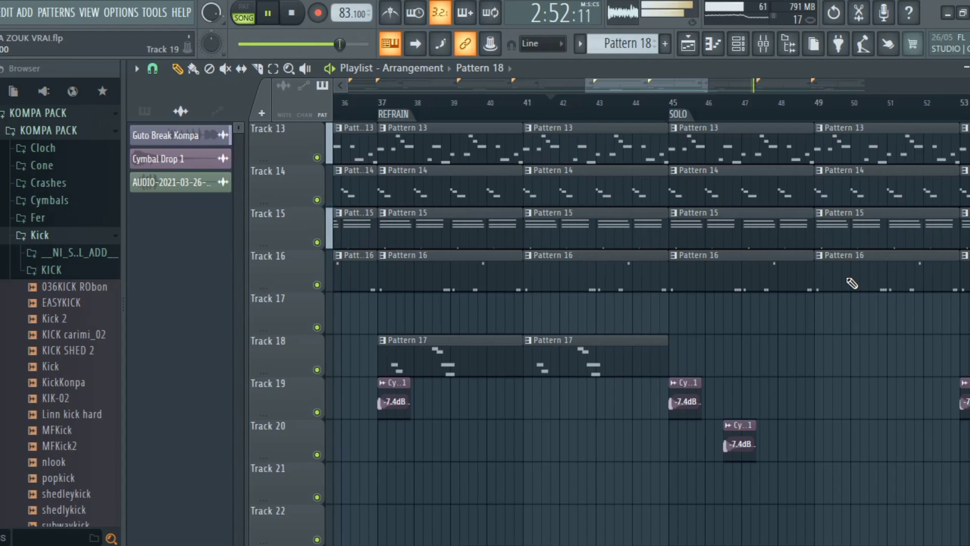
left_click_drag(647, 88, 806, 50)
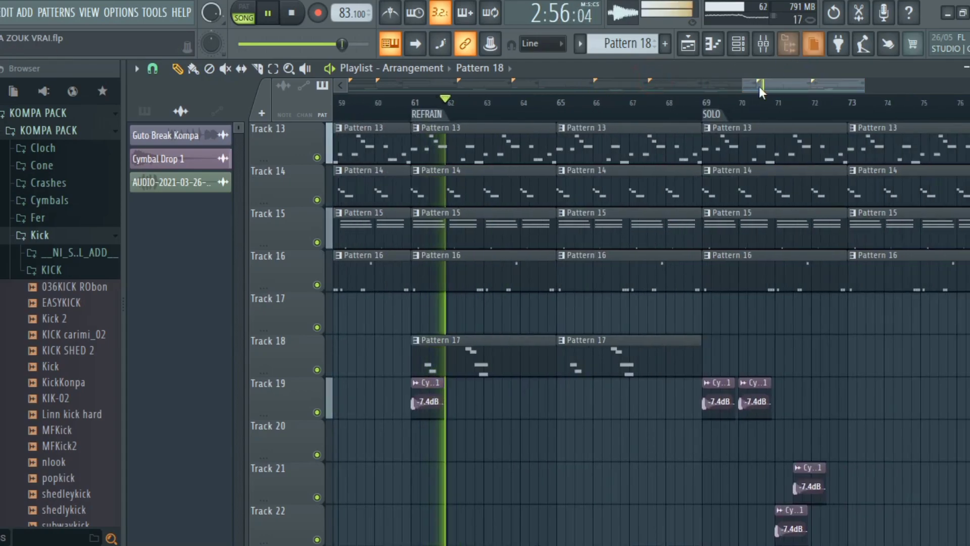